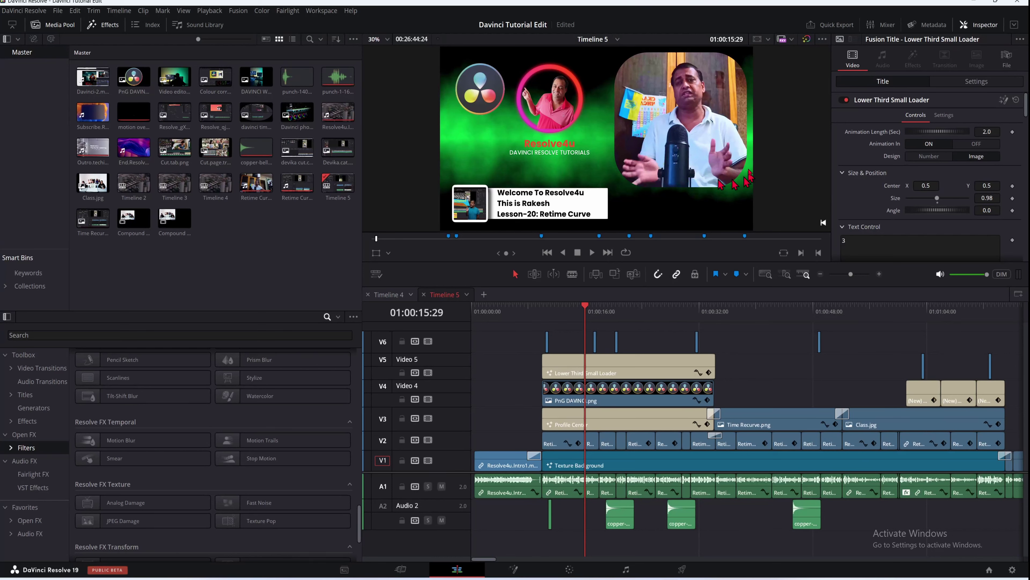
Play the intro section with the logo, profile and lower-third overlays, scrubbing through to about 01:00:31:28.
click(587, 310)
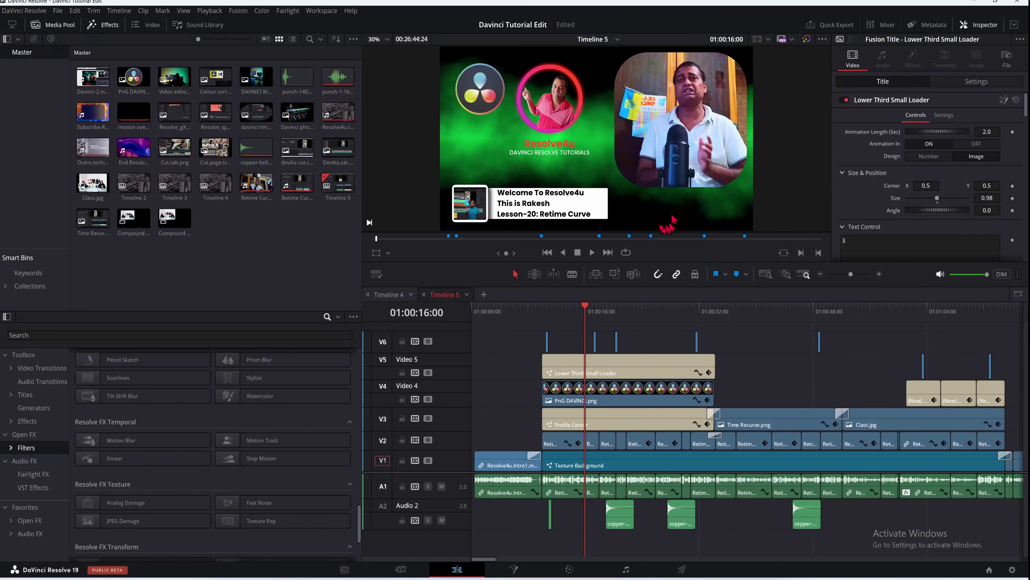
click(593, 252)
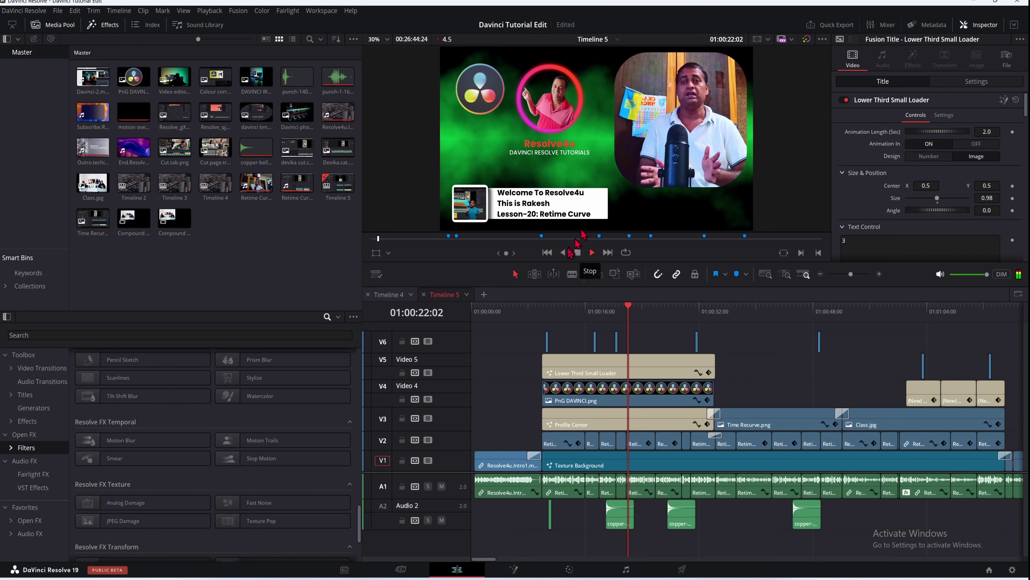
click(577, 252)
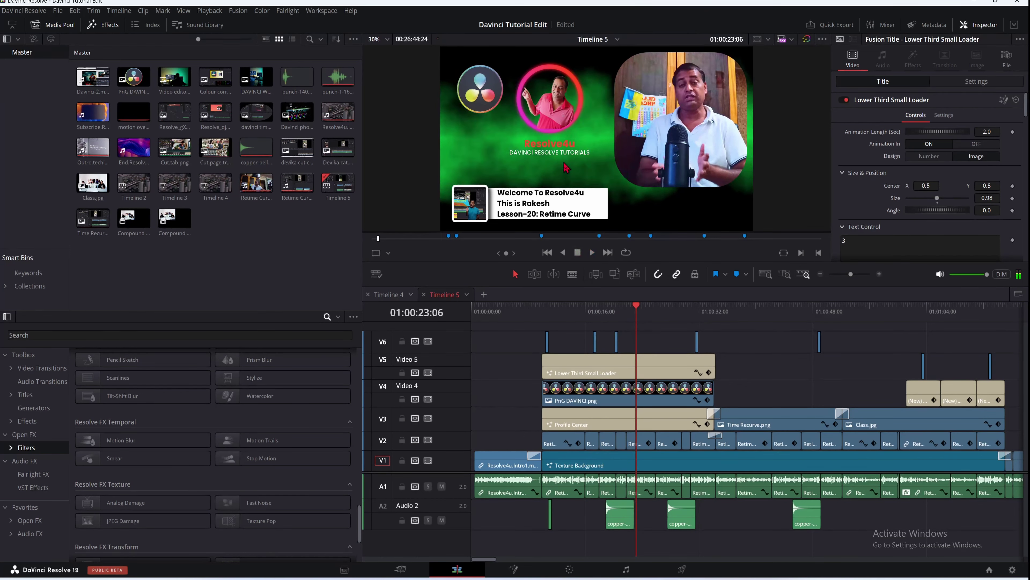
drag(640, 306, 546, 312)
click(590, 251)
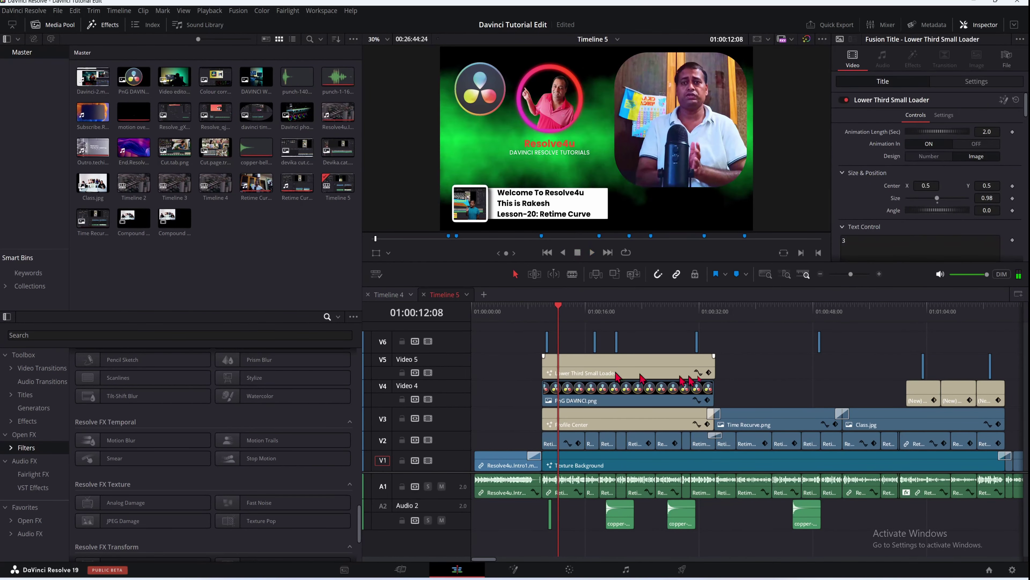
drag(557, 311, 698, 323)
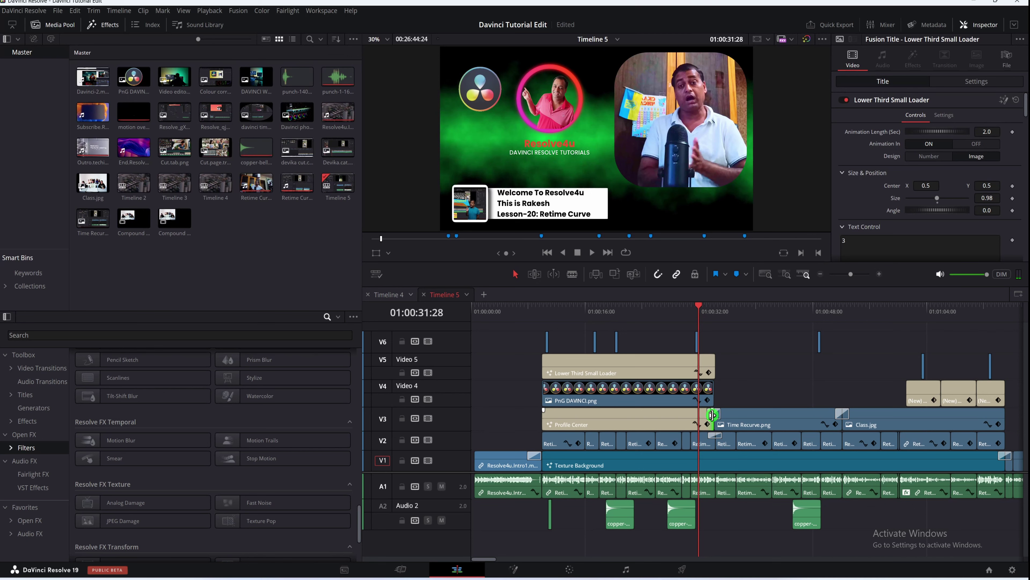
Examine the transitions at both ends of the Time Recurve.png clip on V3 and return the playhead to 01:00:18:00.
click(711, 415)
click(841, 411)
drag(698, 315, 618, 317)
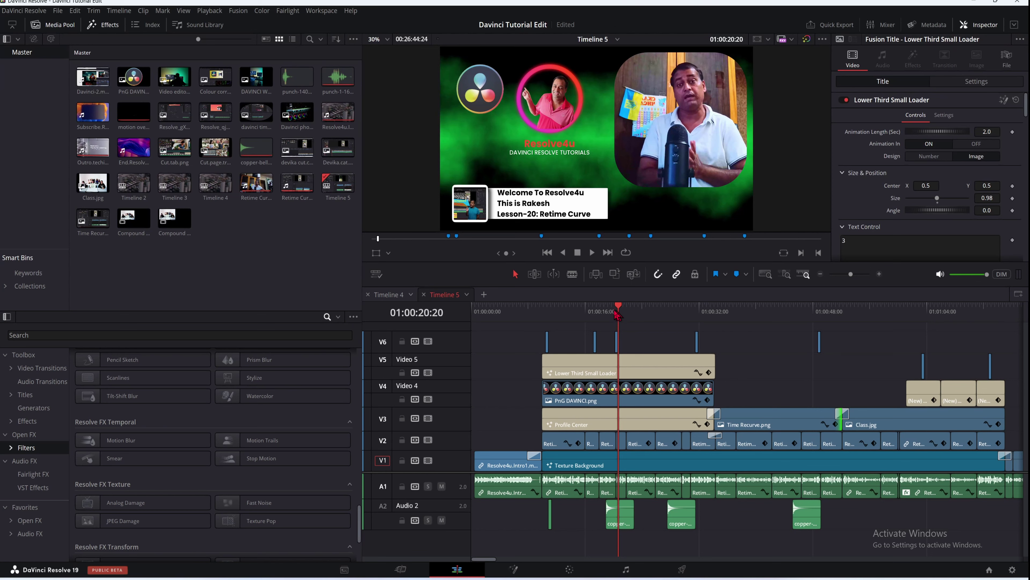
drag(618, 315, 599, 313)
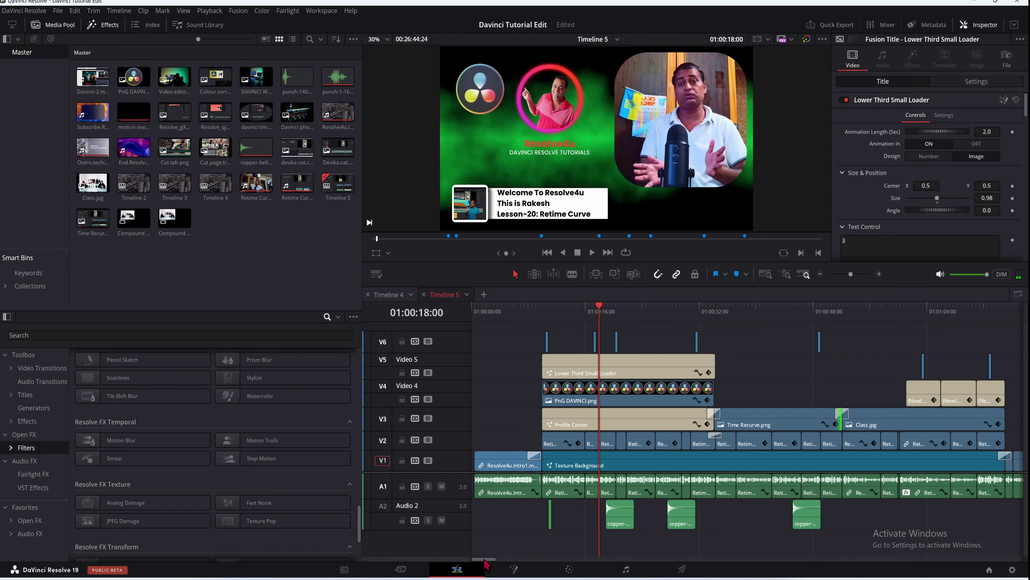
Try selecting all intro overlay clips on V3 to V6 and moving them together further along the timeline.
drag(484, 558, 484, 559)
scroll(536, 515, down, 3)
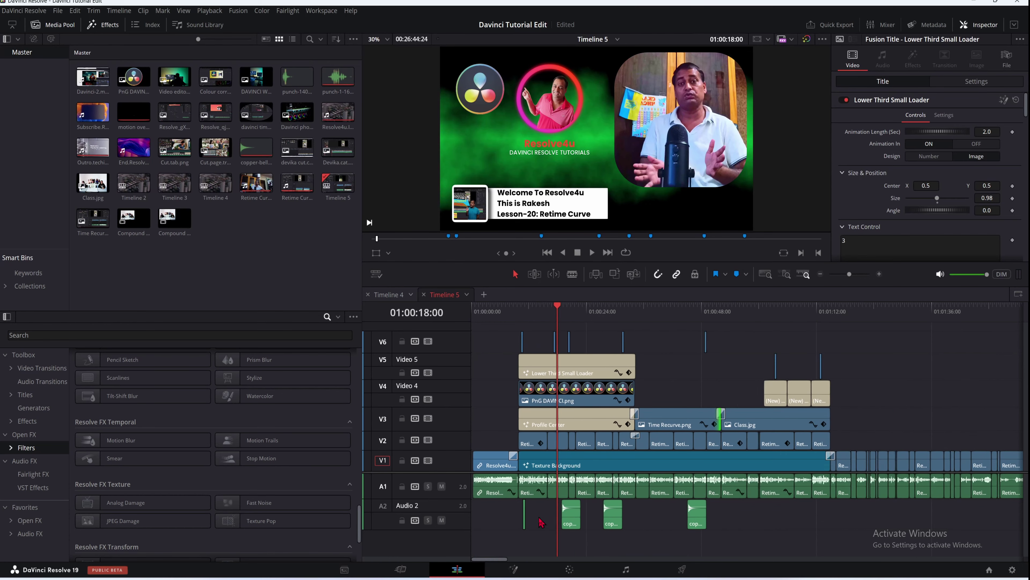
scroll(538, 520, down, 2)
click(490, 323)
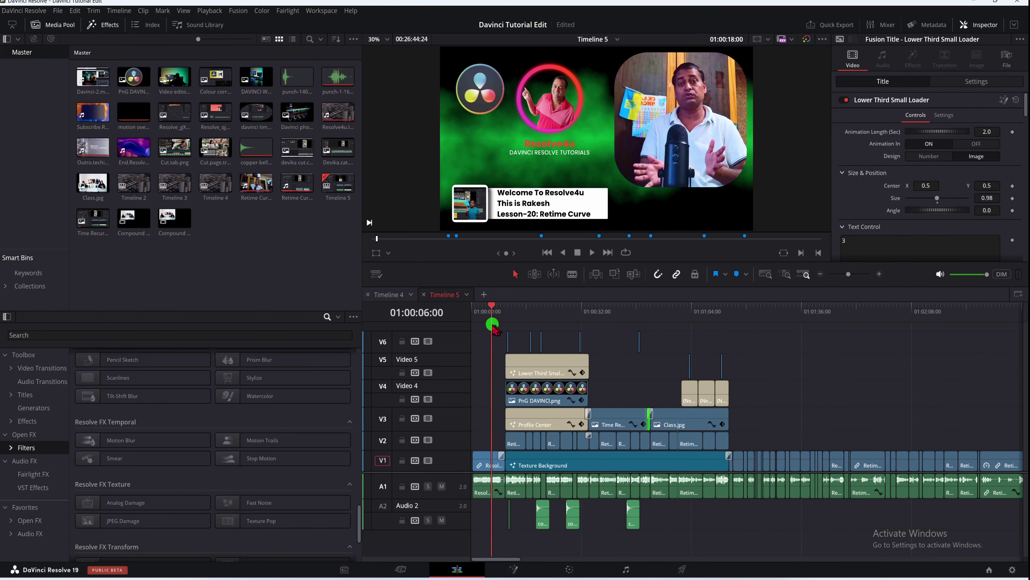
click(499, 339)
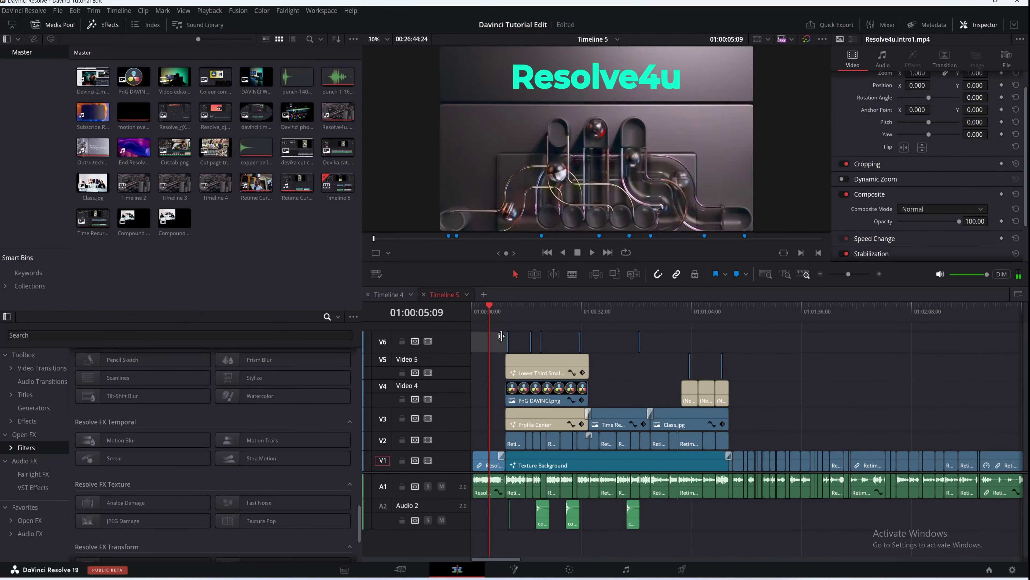
drag(498, 337, 731, 424)
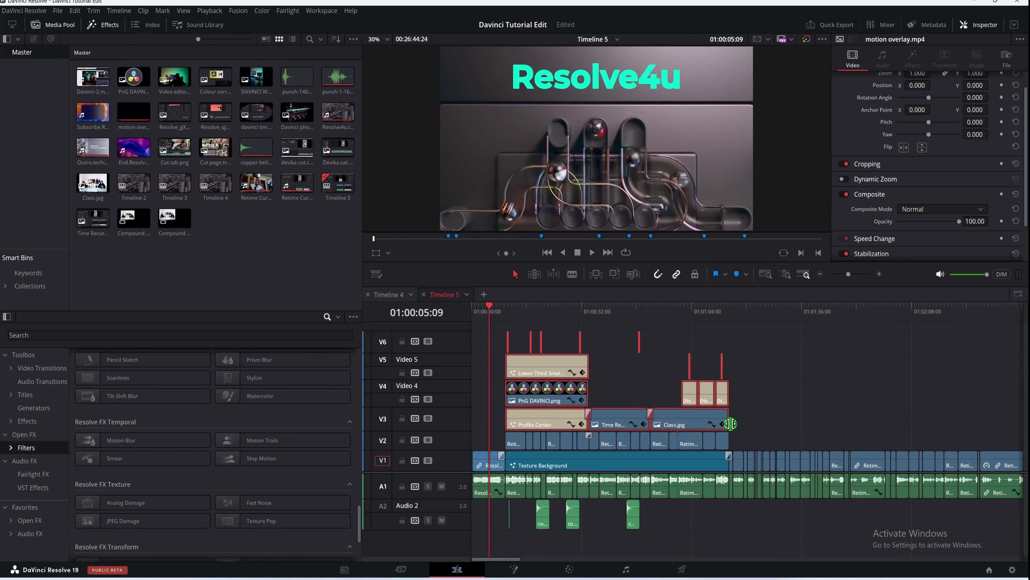
click(614, 417)
drag(615, 418, 863, 420)
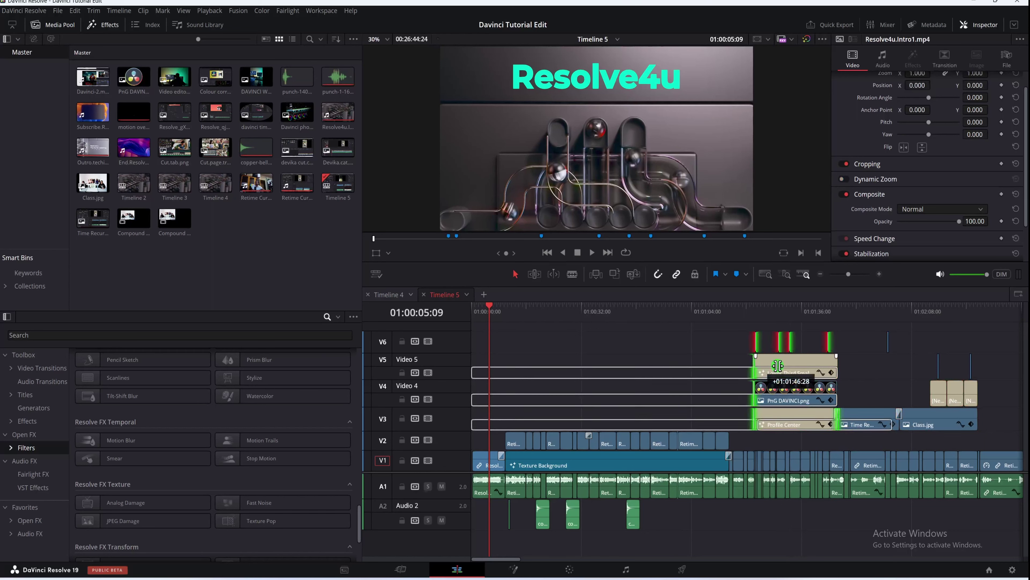
Select the Lower Third Small Loader clip on its own and check the picture at 01:00:18:00 without the overlays.
click(867, 382)
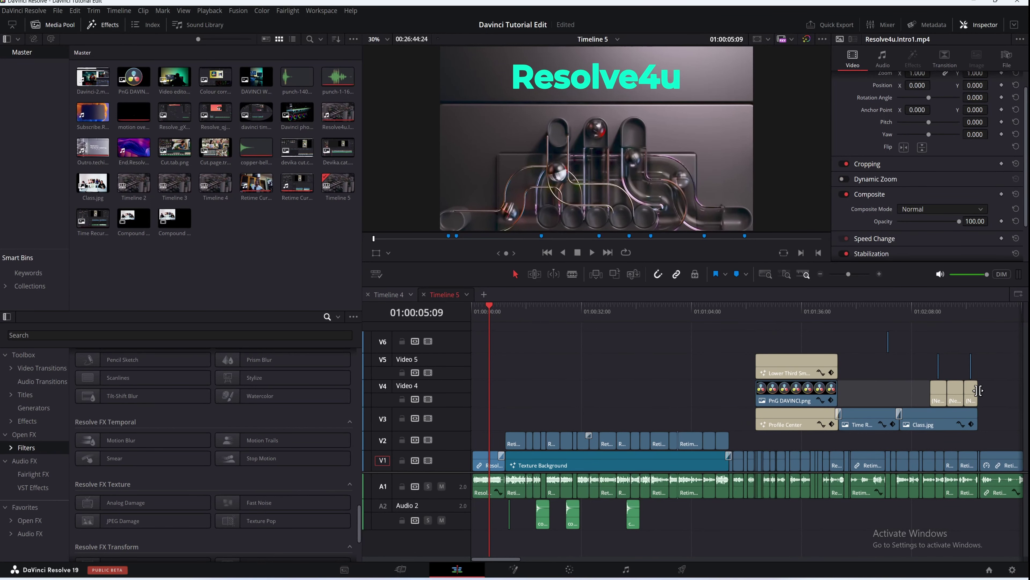
click(877, 391)
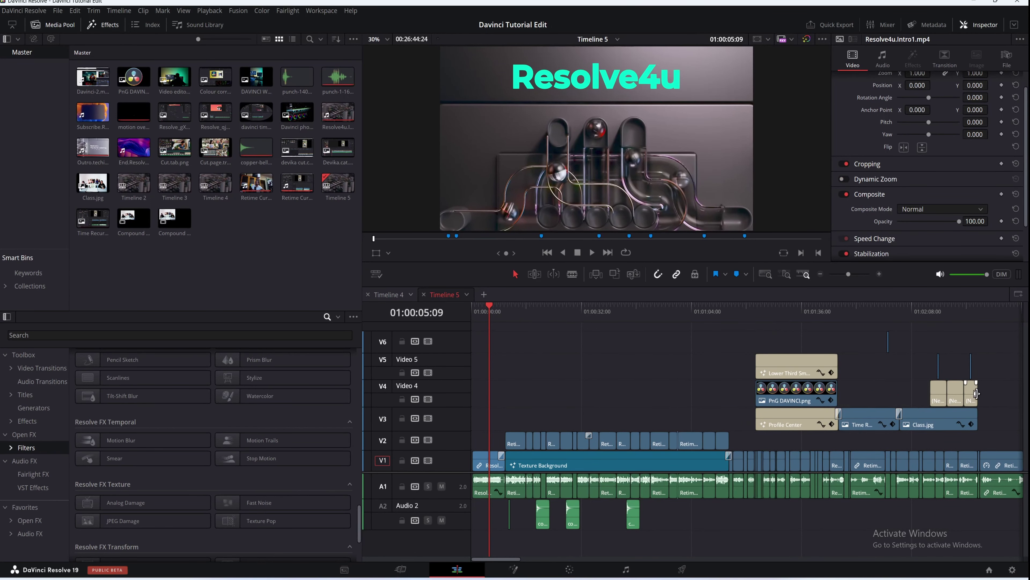
drag(972, 394, 969, 393)
click(741, 358)
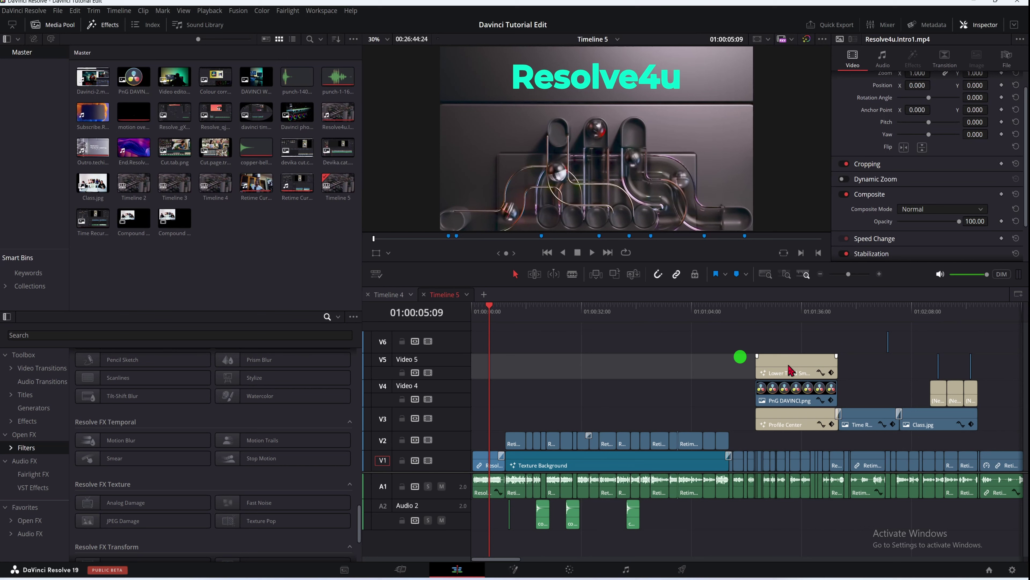
click(720, 355)
drag(777, 364, 796, 373)
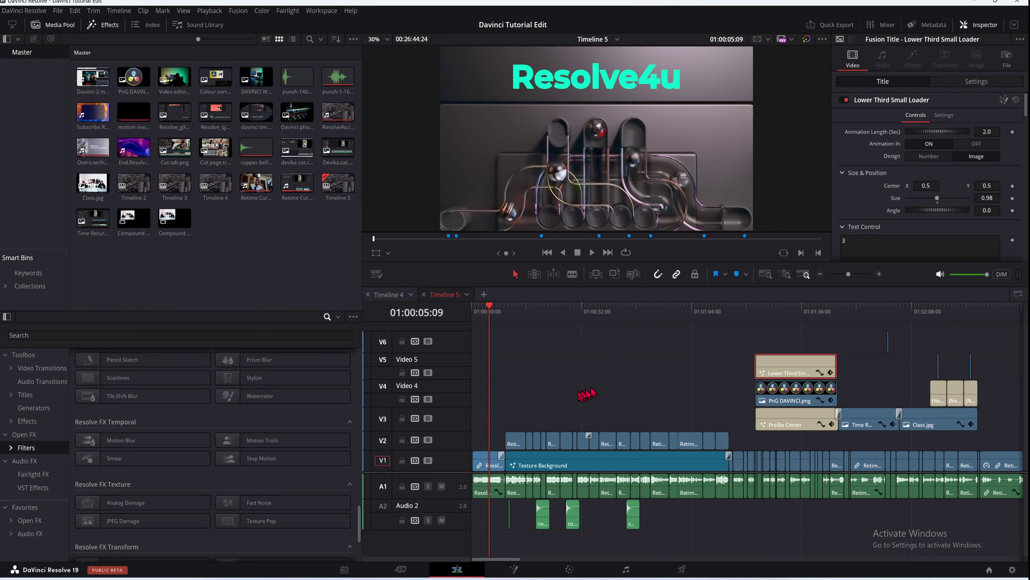
mouse_move(493, 314)
mouse_down()
mouse_move(893, 351)
mouse_move(789, 349)
mouse_move(959, 352)
mouse_move(534, 361)
mouse_up()
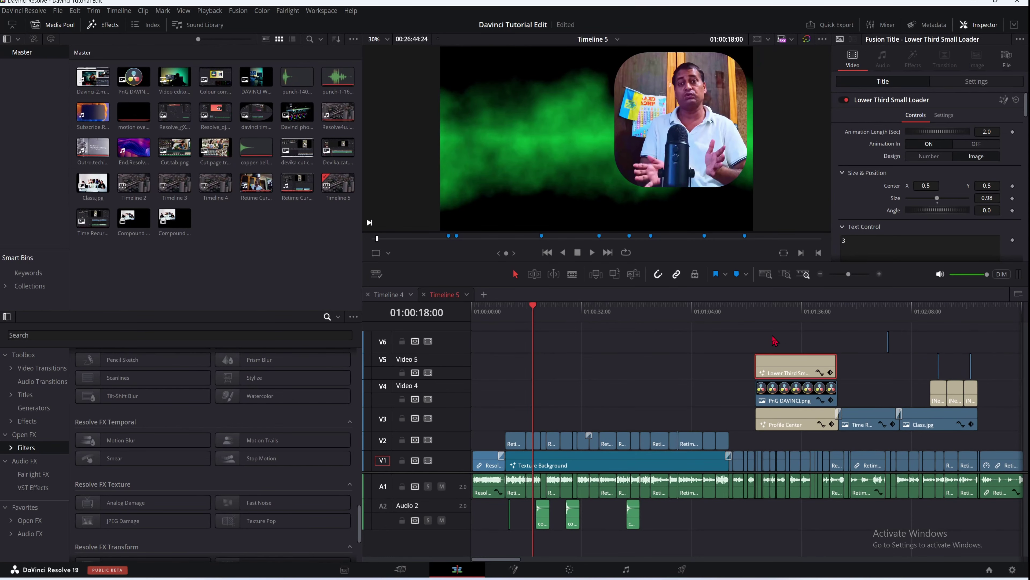
Undo the move of the intro overlay clips.
key(ctrl+z)
key(ctrl+z)
key(ctrl+z)
key(ctrl+z)
key(ctrl+z)
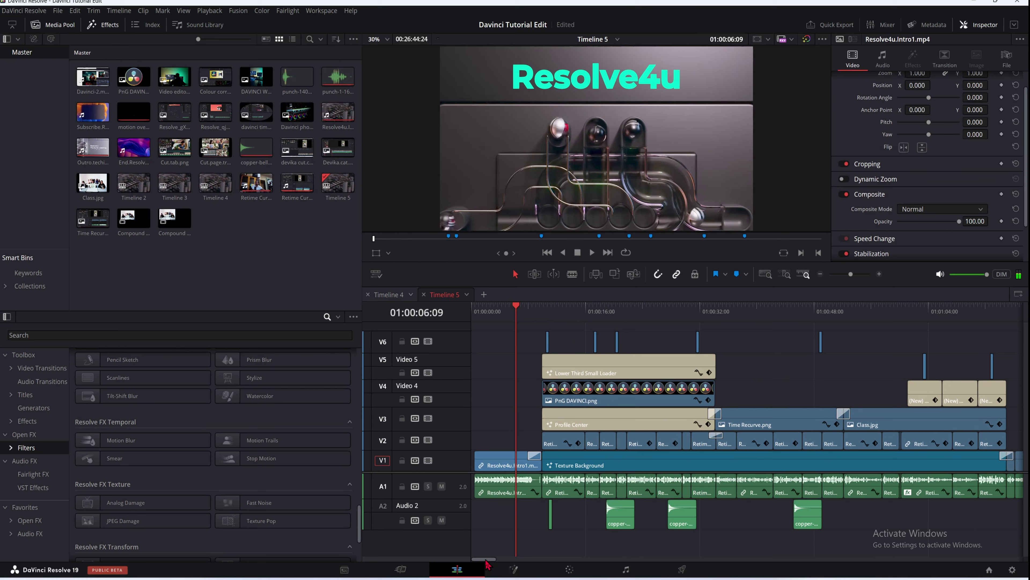
Combine all intro overlay clips on V3 to V6 into a compound clip named with the presenter's first name plus "tutorial".
drag(486, 559, 458, 559)
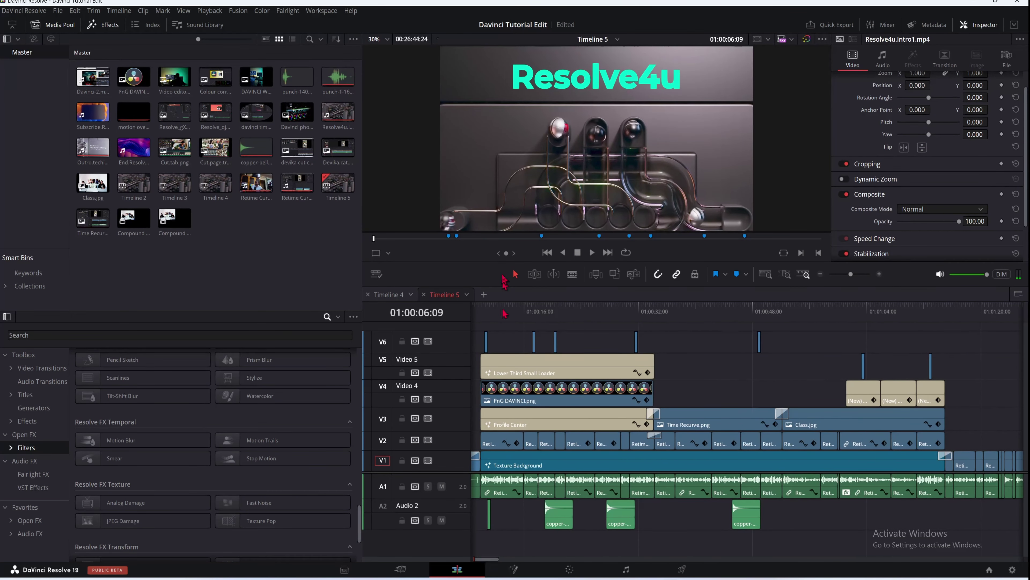
drag(482, 327, 954, 428)
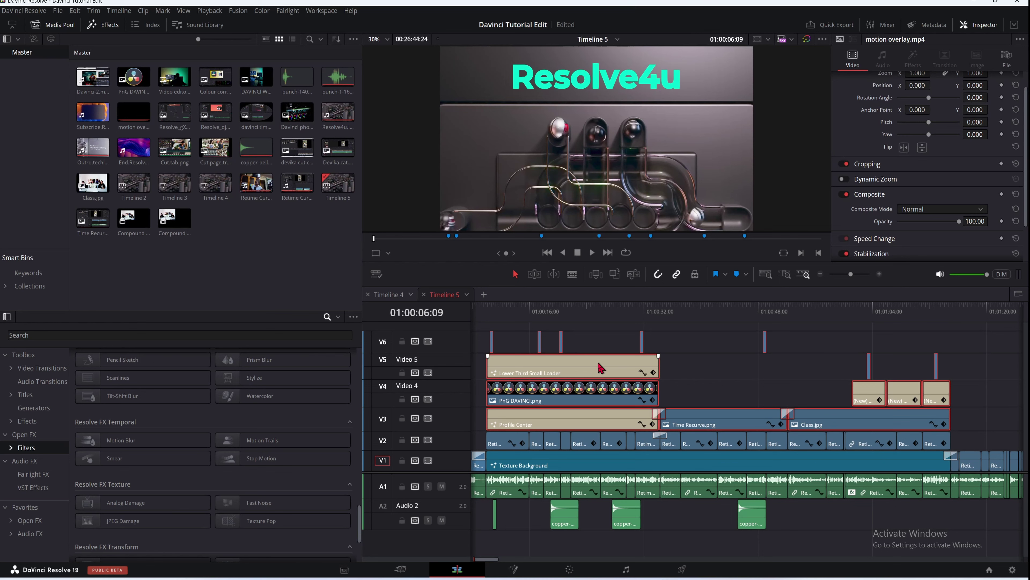
right_click(604, 369)
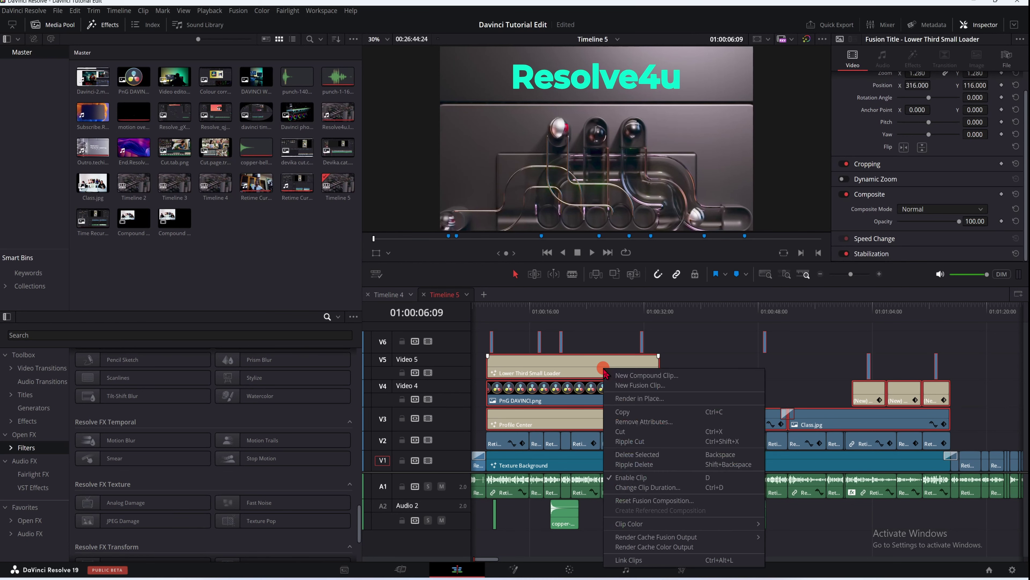
click(645, 376)
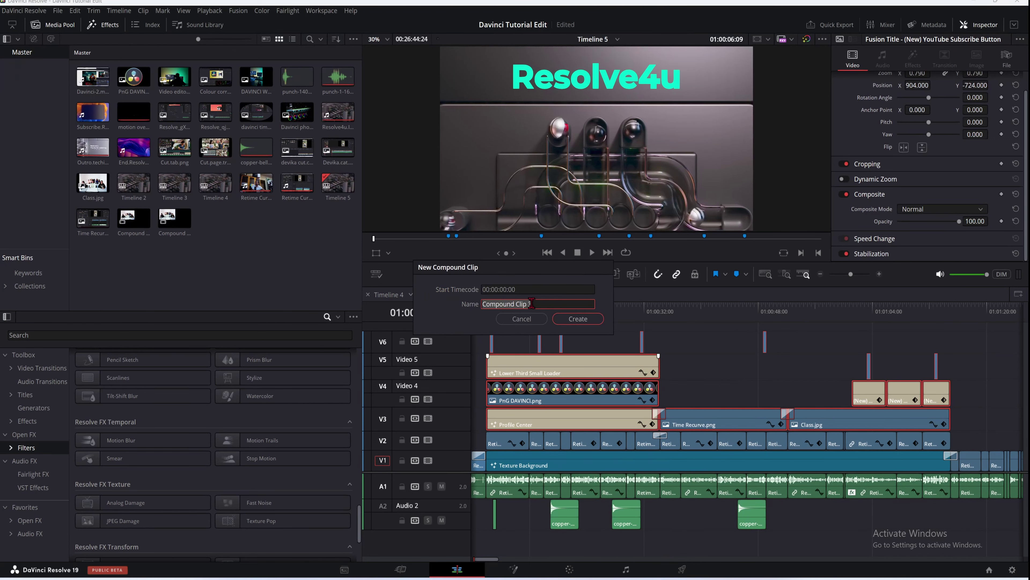
text(Ralesh tutoria)
click(522, 305)
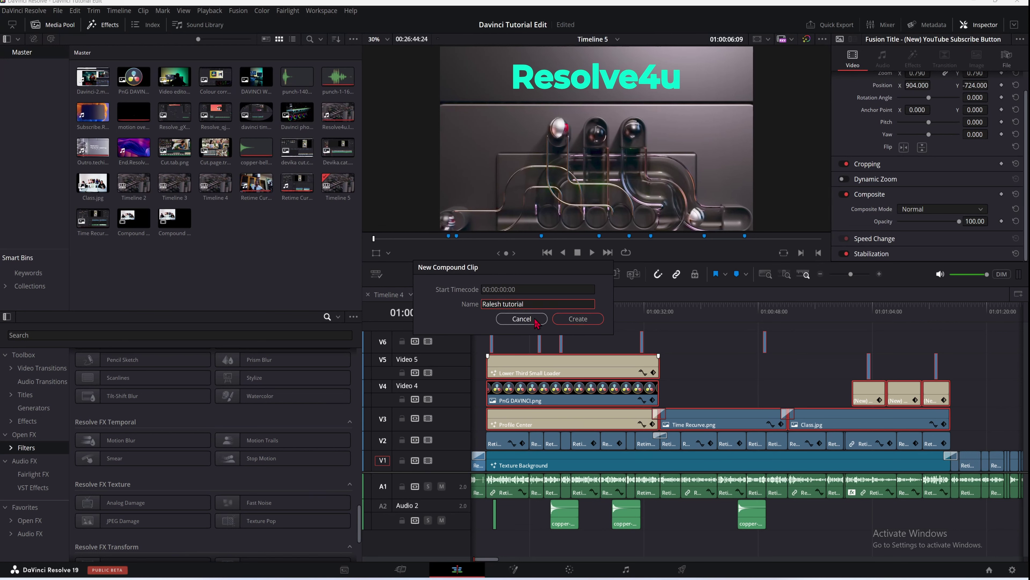
click(573, 319)
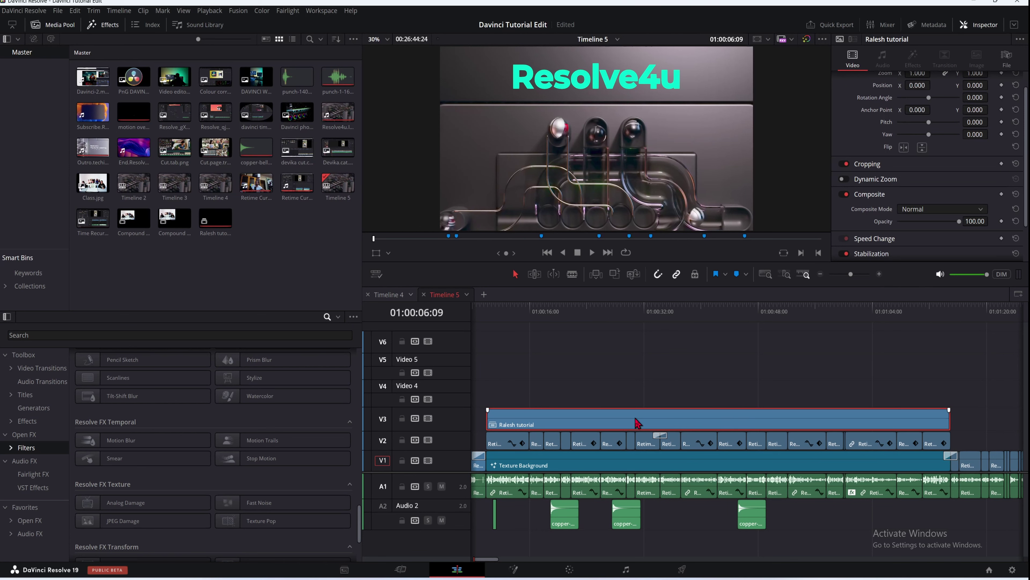
Move the compound clip onto V2 over the later screen-recording clips and preview it at about 01:01:56:10.
scroll(630, 416, down, 3)
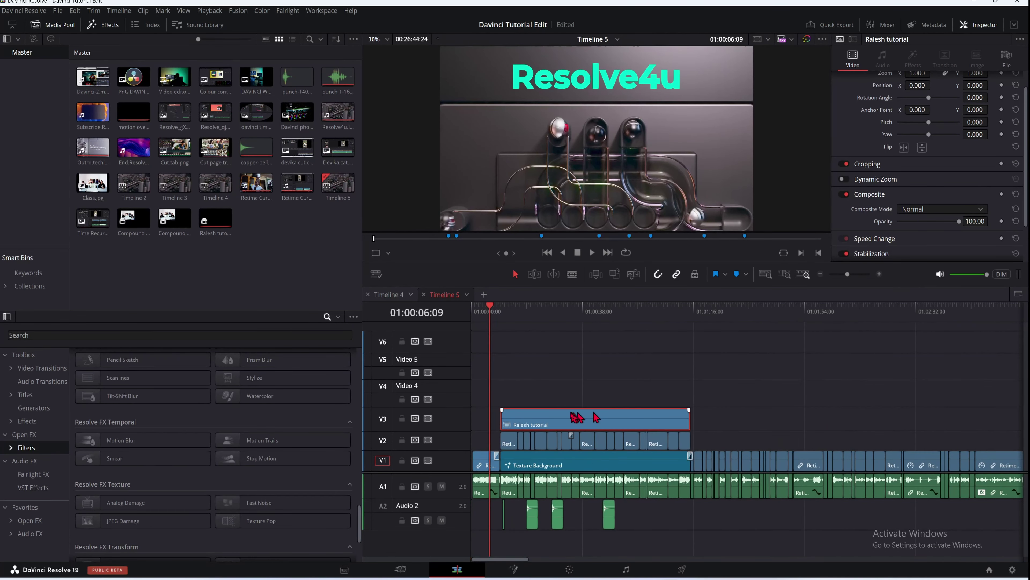
drag(563, 425, 825, 438)
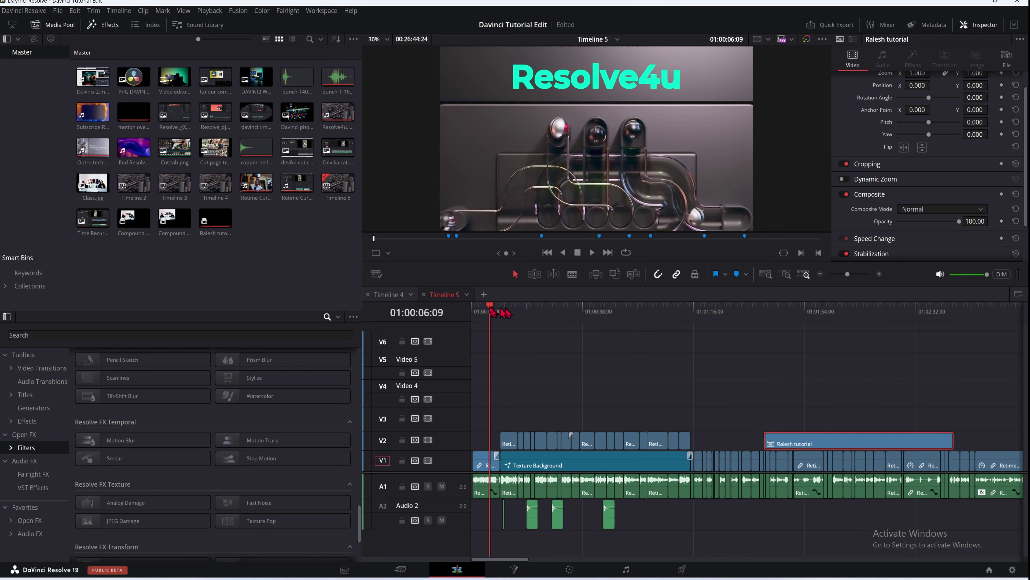
drag(490, 306, 812, 389)
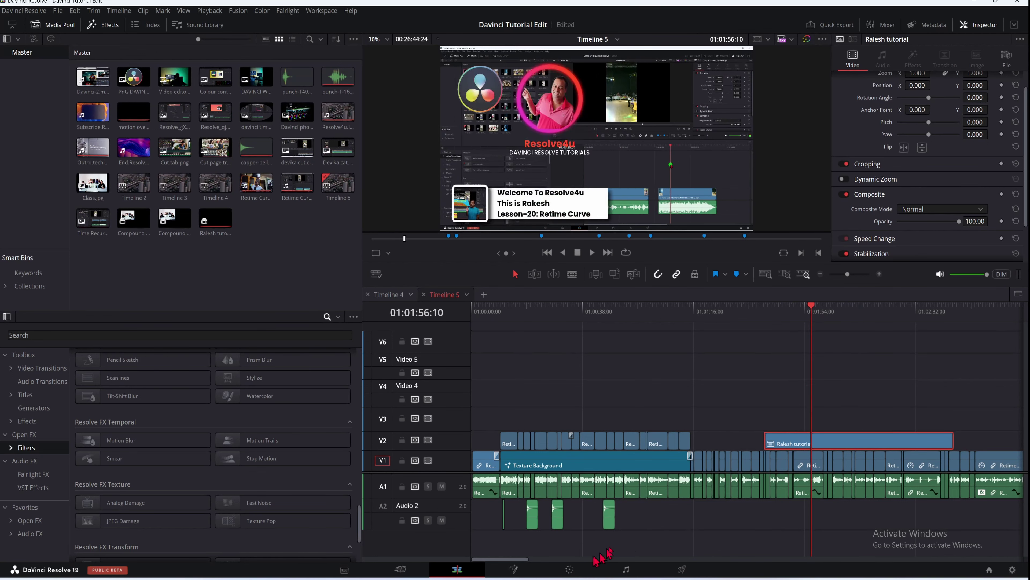
scroll(673, 485, down, 3)
scroll(673, 486, down, 5)
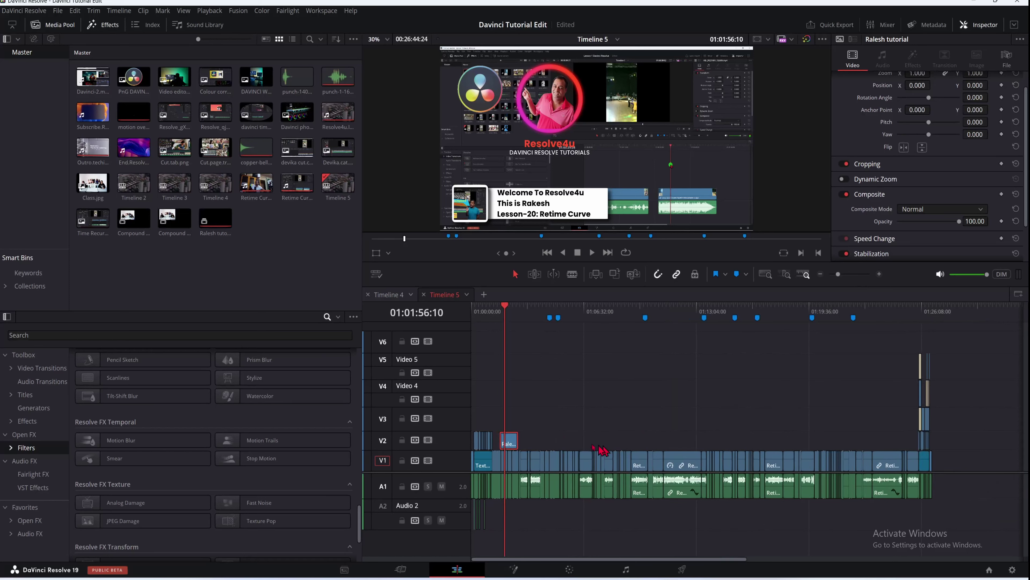
Shift the end section's old overlay clips past the timeline's end and place the compound clip on V3 above that section.
drag(514, 446, 808, 384)
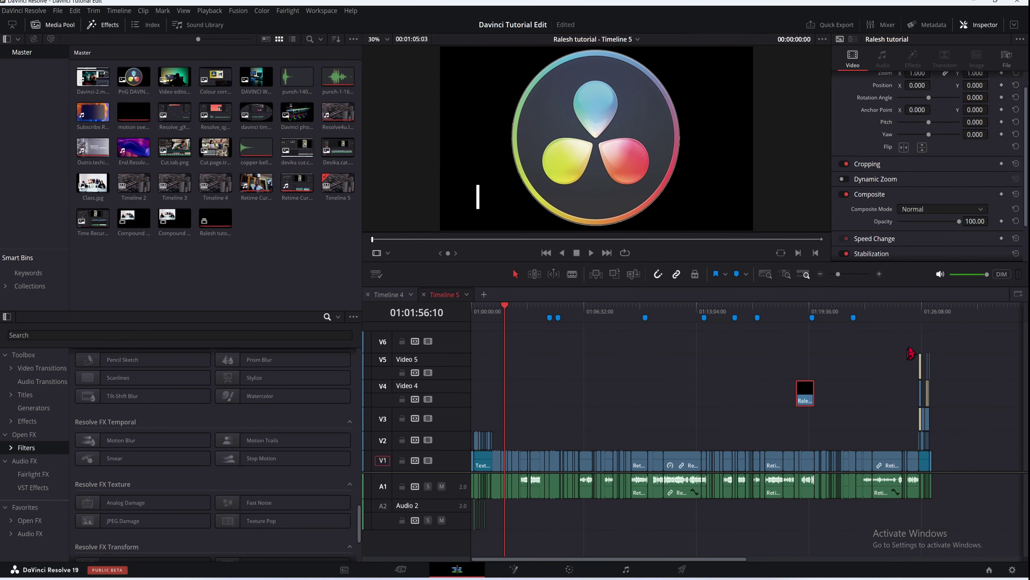
drag(909, 346, 956, 417)
drag(920, 385, 951, 383)
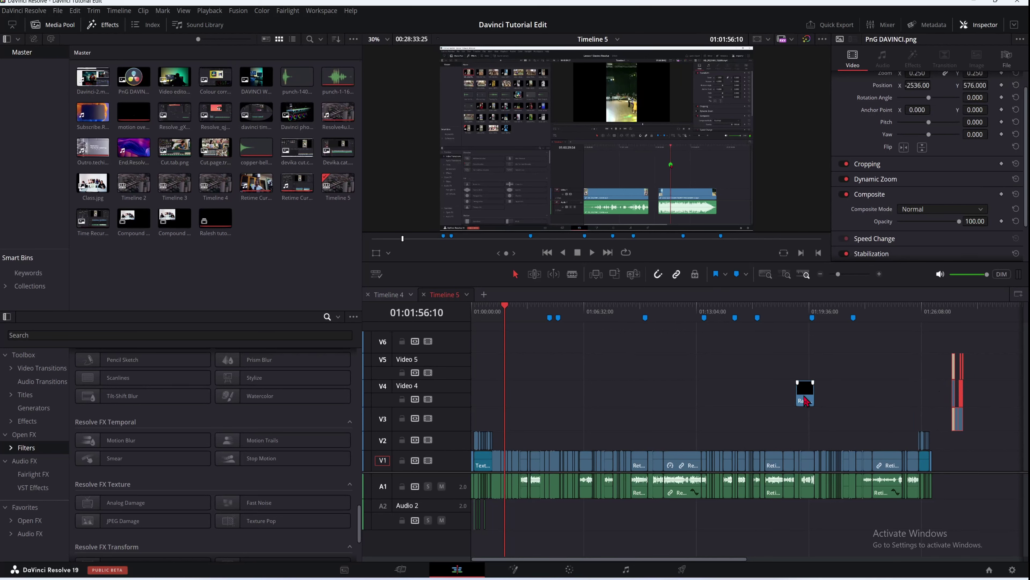
drag(804, 399, 921, 415)
Align the compound clip roughly with the start of the end section's Texture Background and shorten it to just past the outro clip.
drag(504, 307, 923, 380)
scroll(897, 422, up, 5)
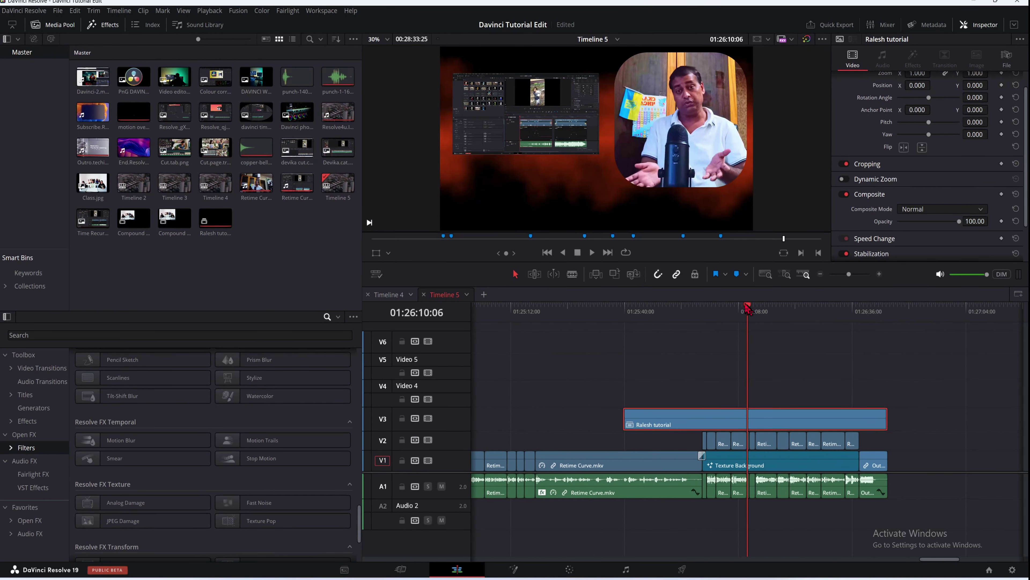
drag(748, 309, 717, 314)
drag(772, 422, 845, 418)
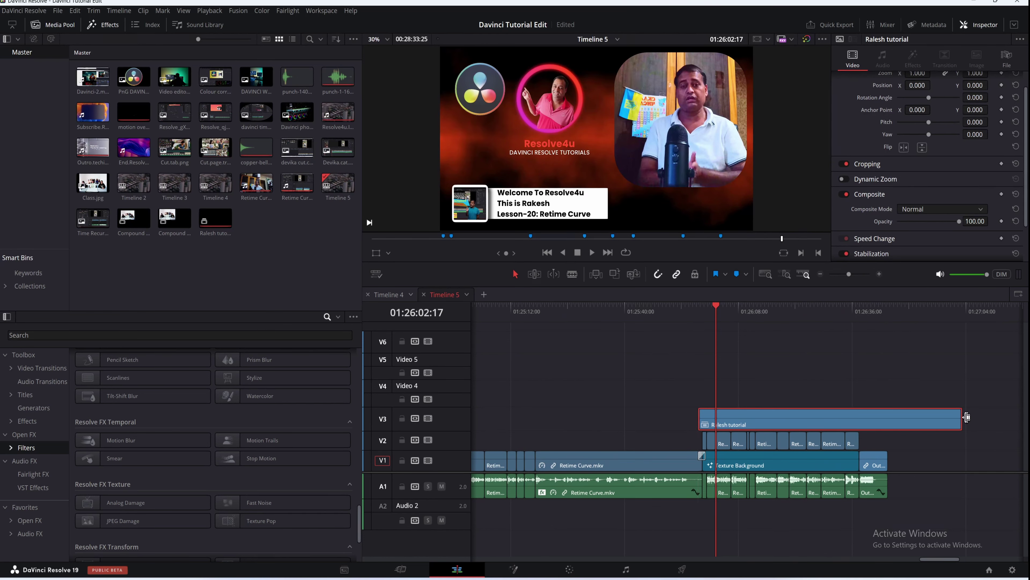
drag(960, 418, 896, 426)
Play the end section, and tighten the compound clip to start with the Texture Background and end near the outro's end.
drag(715, 306, 734, 320)
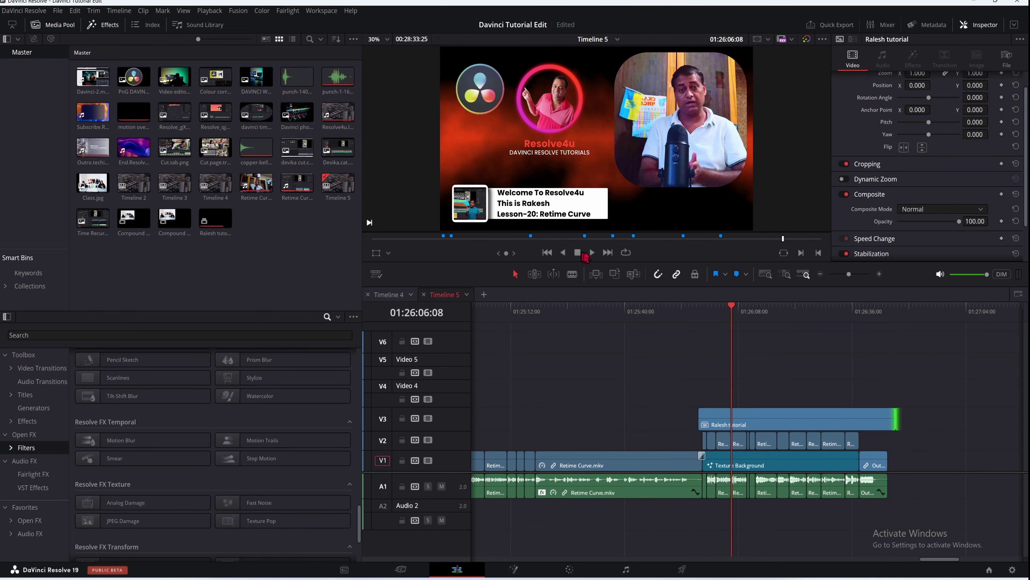
click(591, 253)
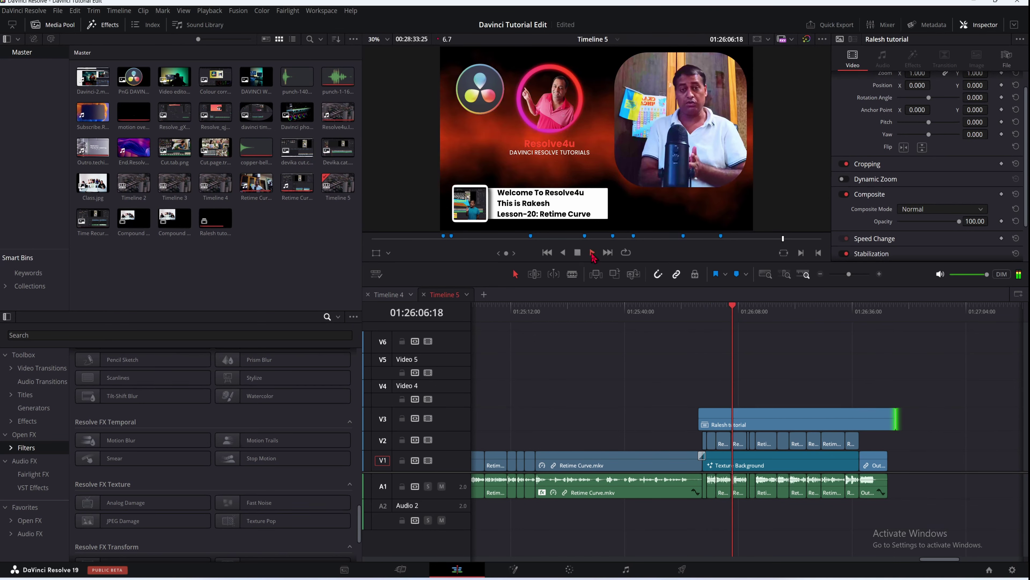
click(577, 252)
drag(896, 418, 886, 418)
drag(711, 418, 787, 422)
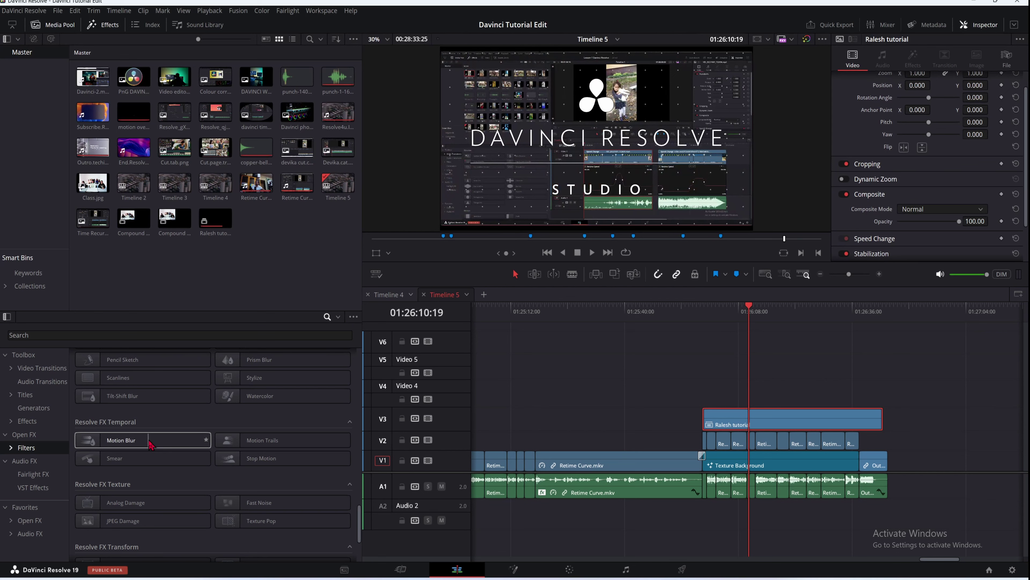
Apply a Gaussian Blur filter to the compound clip on V3 and set its horizontal and vertical strength to 0.387.
scroll(146, 441, up, 3)
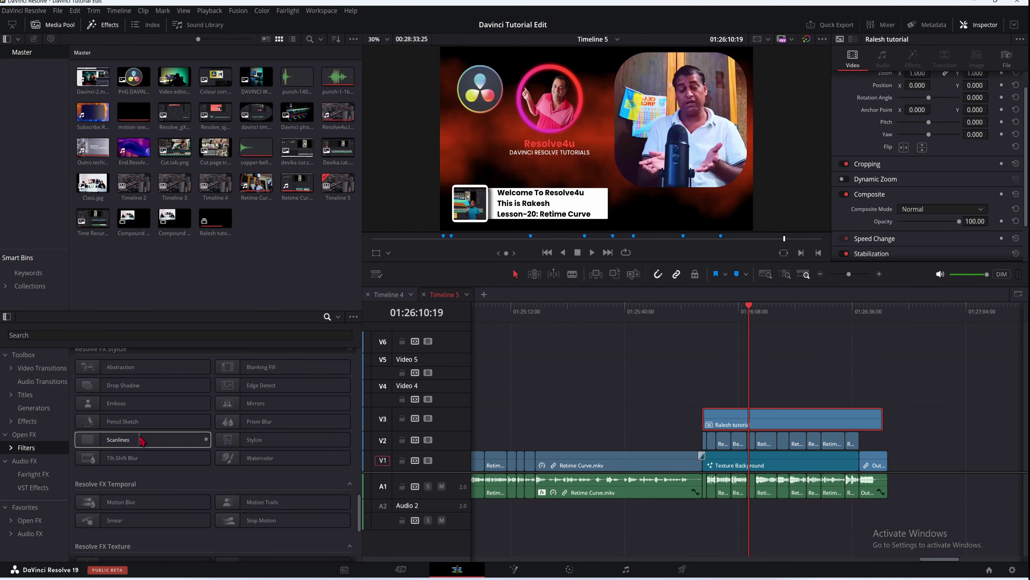
scroll(141, 441, up, 2)
scroll(142, 440, up, 5)
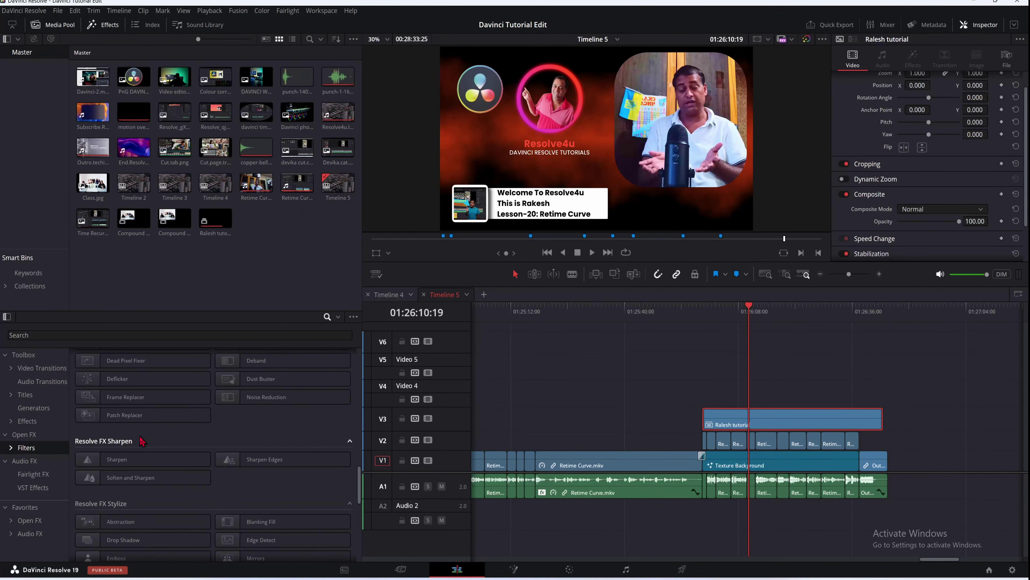
scroll(143, 437, up, 3)
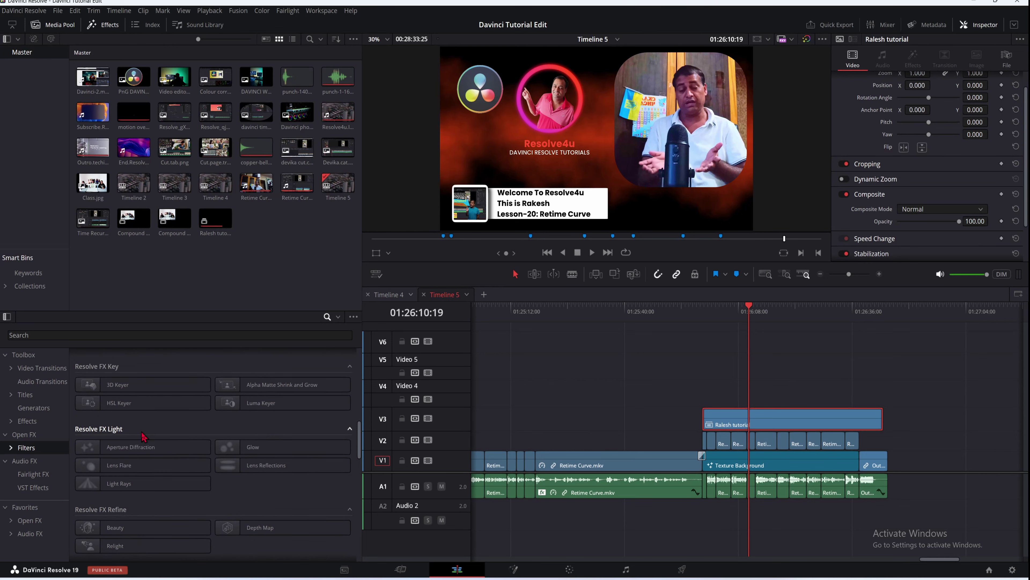
click(27, 420)
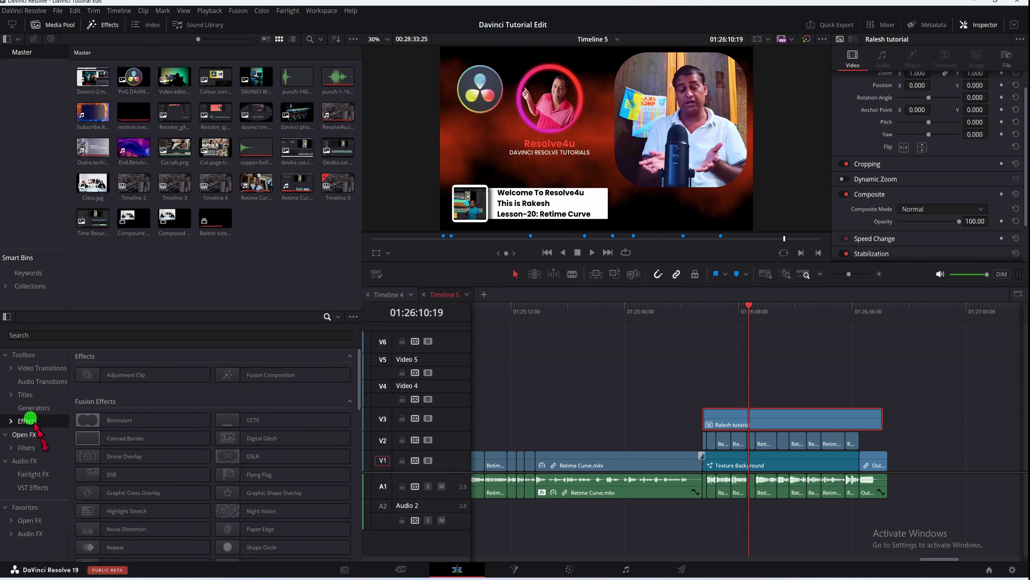
click(35, 448)
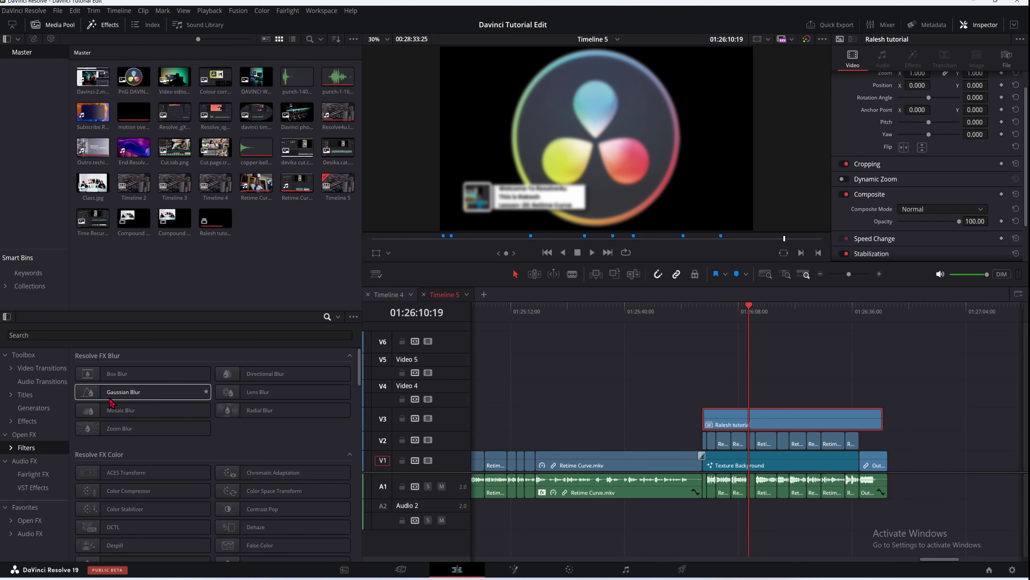
drag(111, 394, 810, 416)
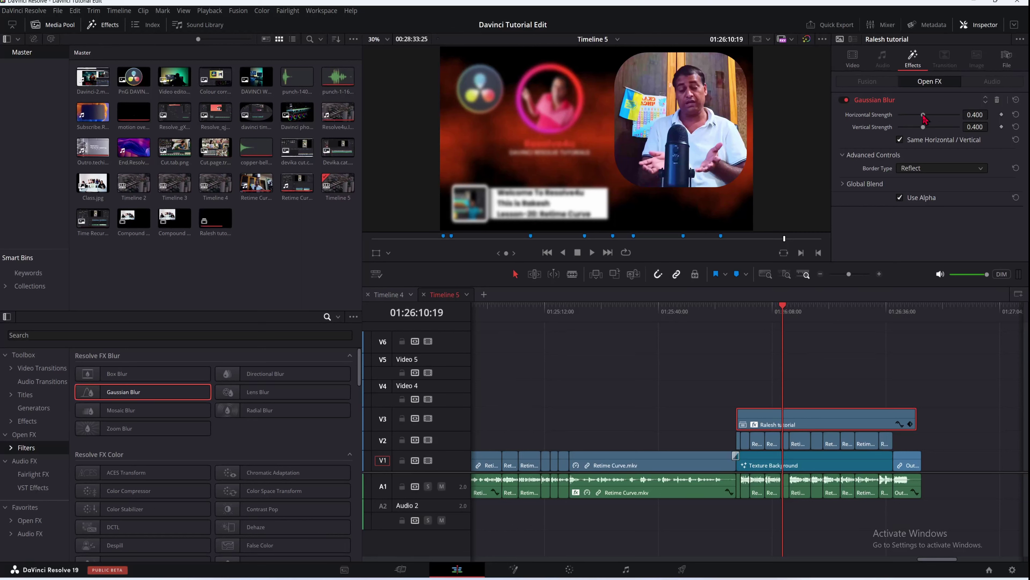
drag(923, 118, 914, 117)
Decompose the blurred compound clip in place, using clips only.
right_click(822, 421)
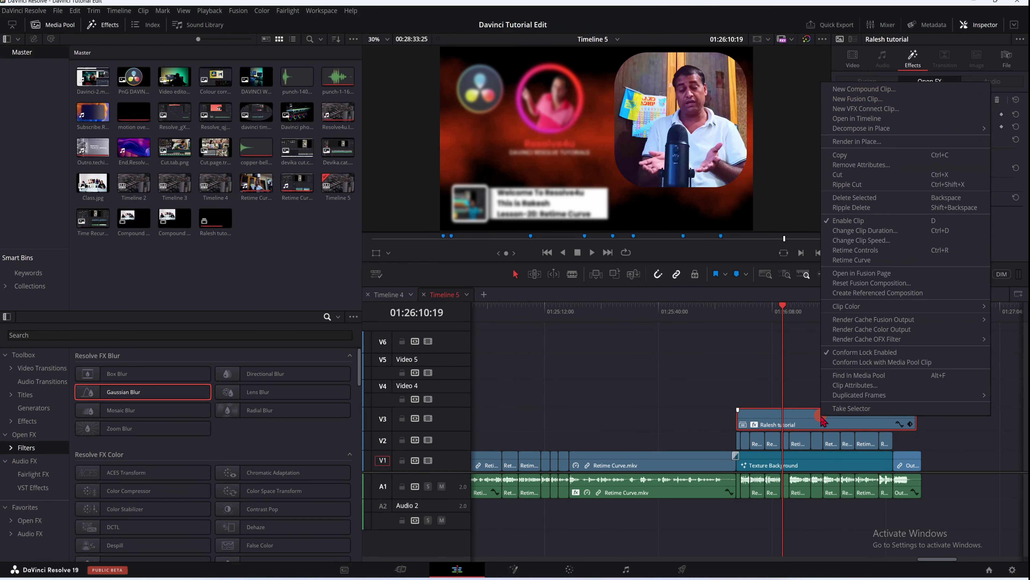
right_click(809, 426)
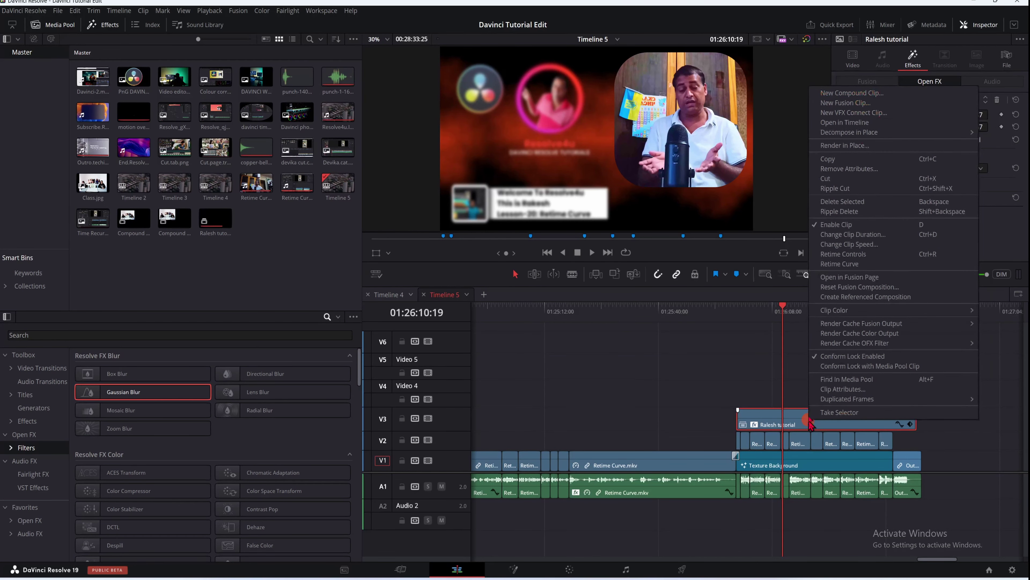
mouse_move(860, 137)
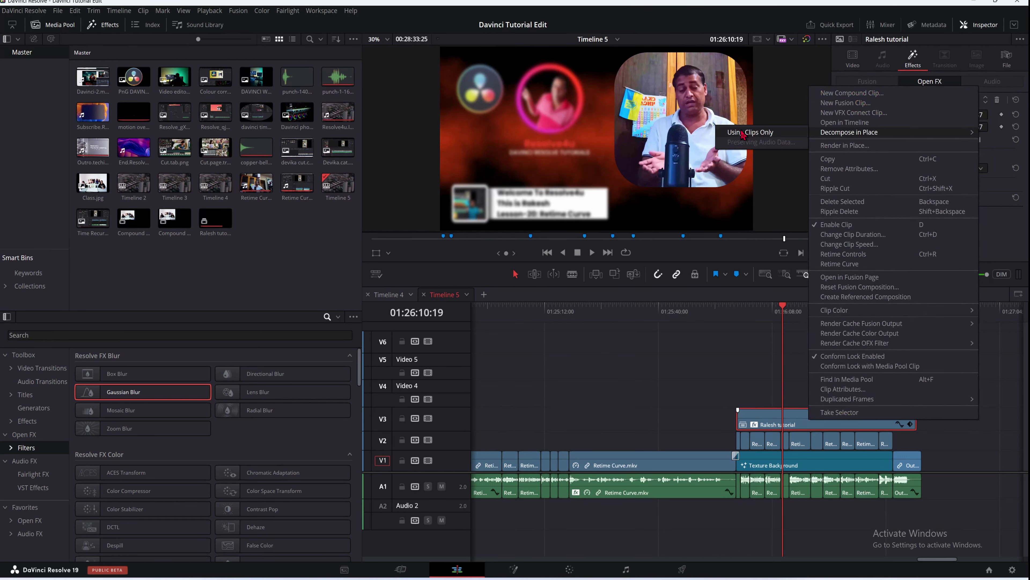
click(740, 133)
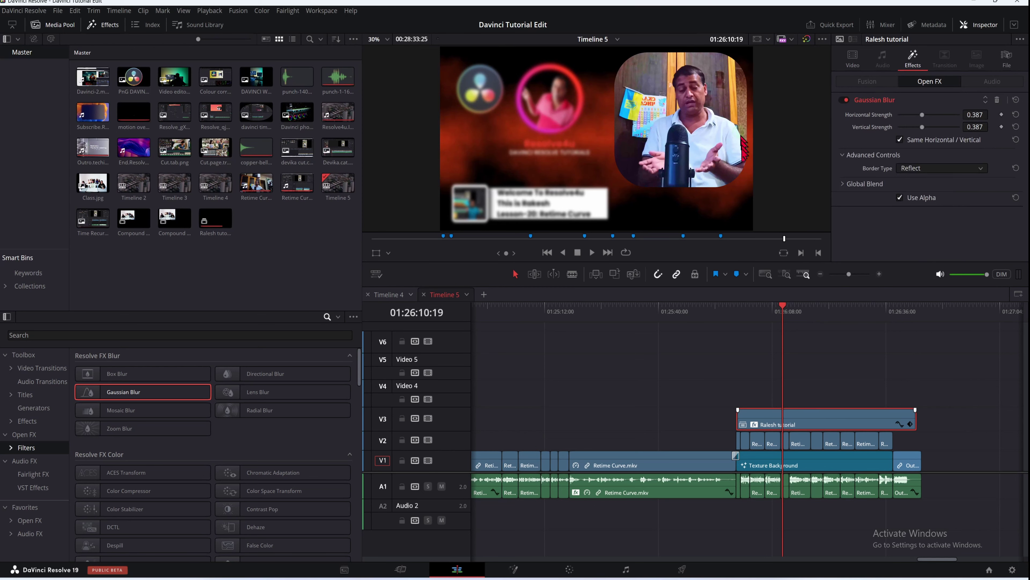
Examine the Profile Center title, Lower Third Small Loader and PnG DAVINCI.png settings at about 01:26:00:05.
drag(782, 314, 741, 313)
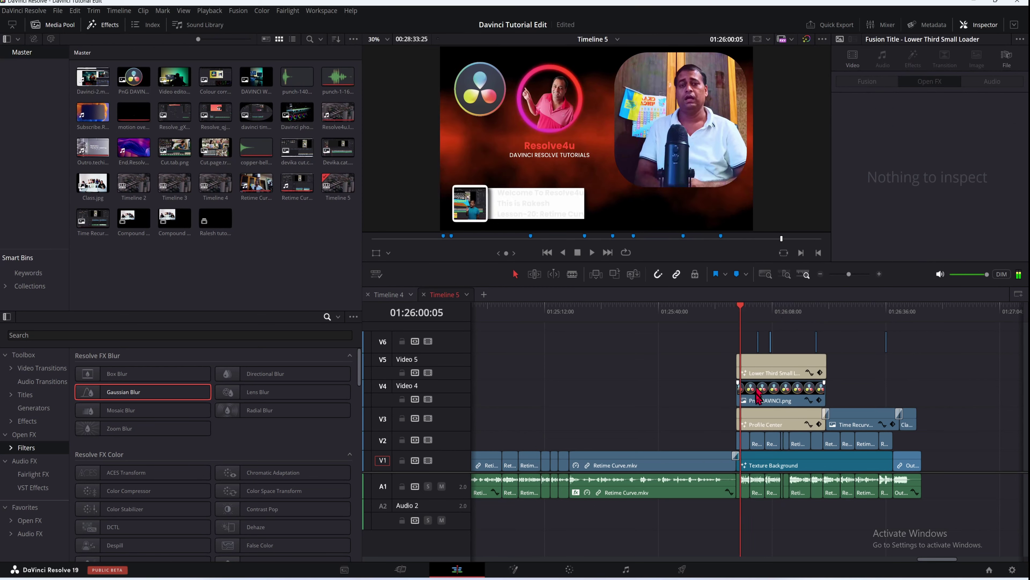
click(770, 425)
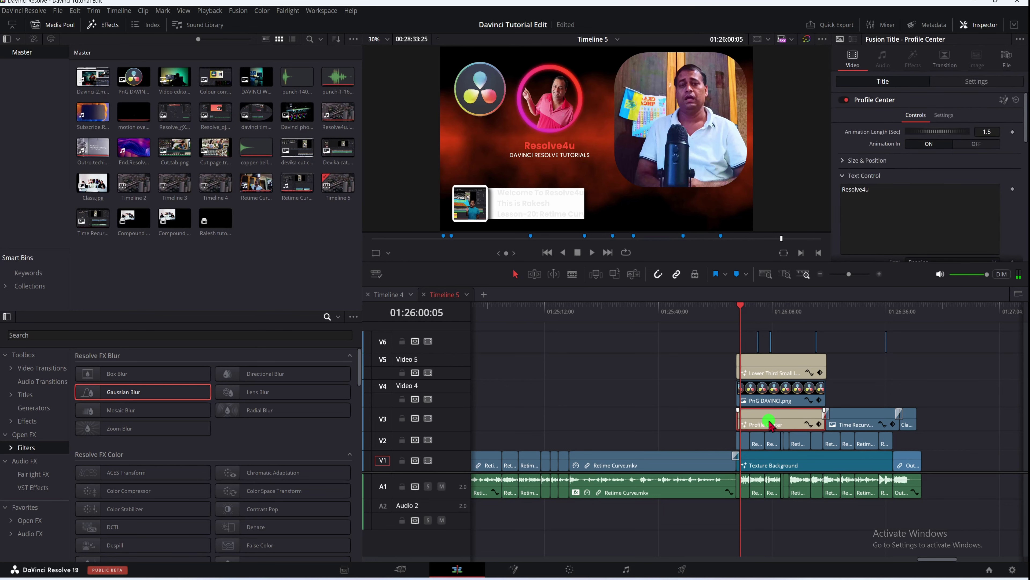
scroll(921, 170, down, 5)
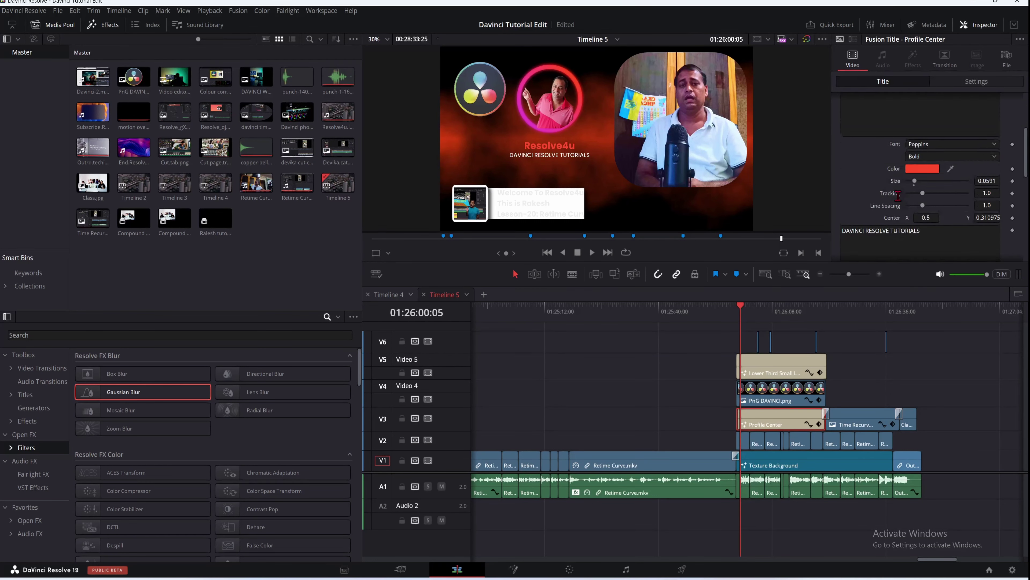
click(929, 144)
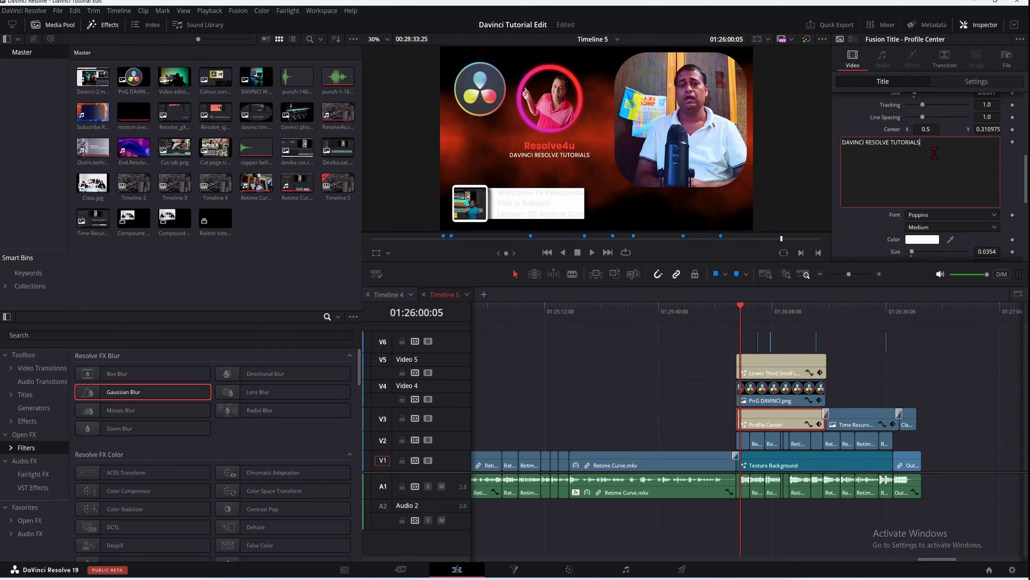
key(BackSpace)
click(764, 370)
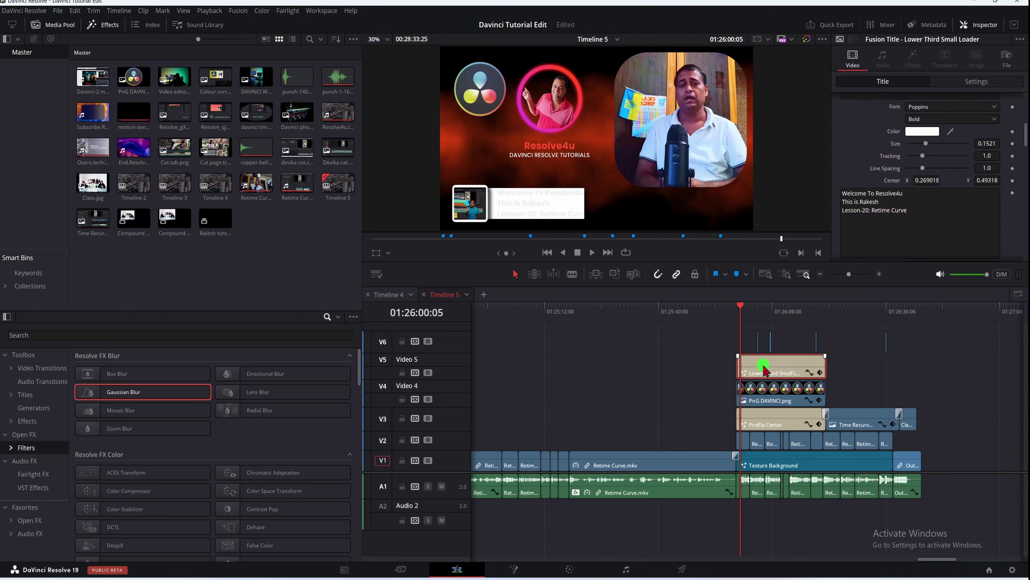
click(772, 424)
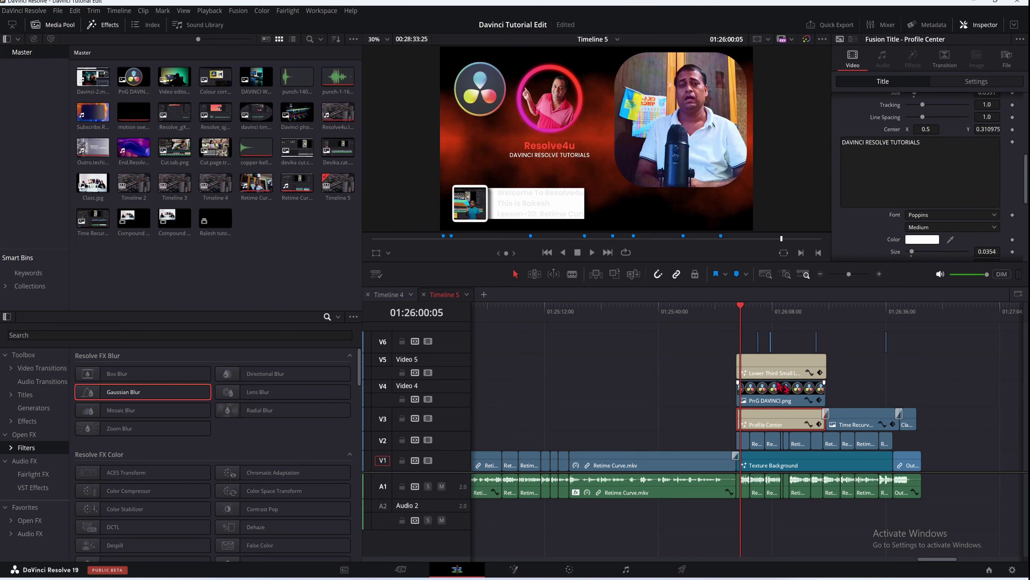
click(778, 392)
scroll(918, 86, up, 1)
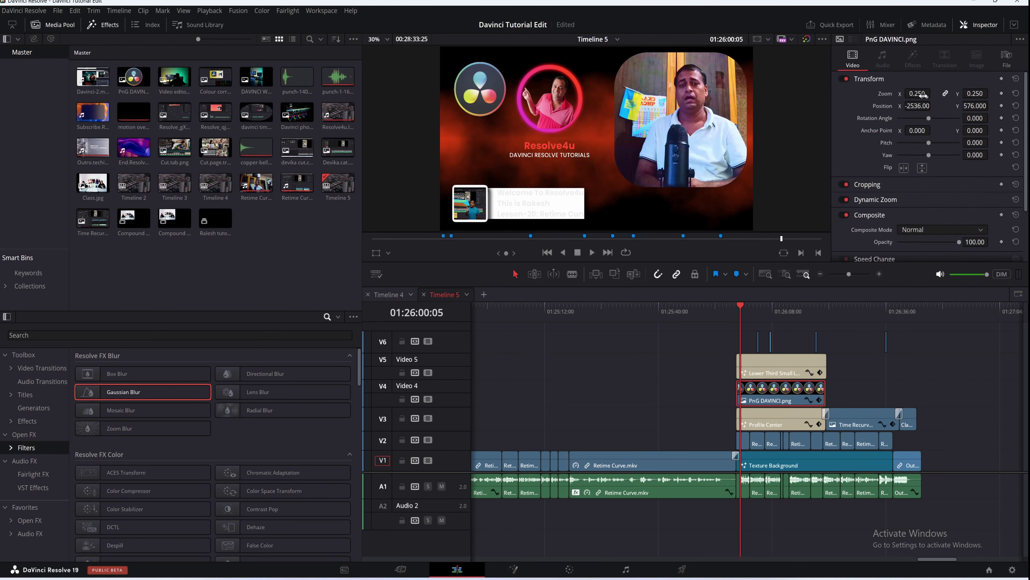
drag(919, 93, 920, 96)
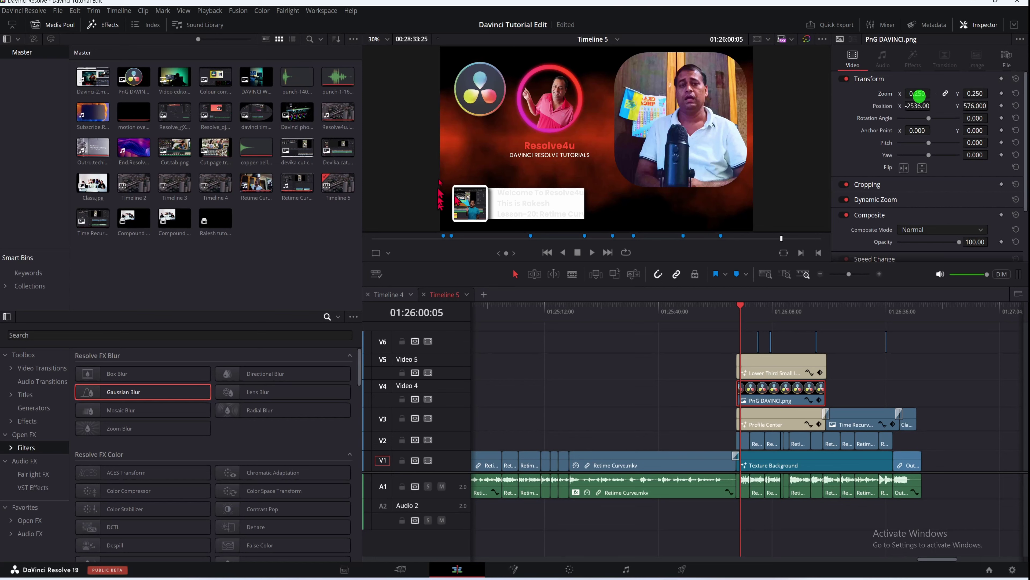
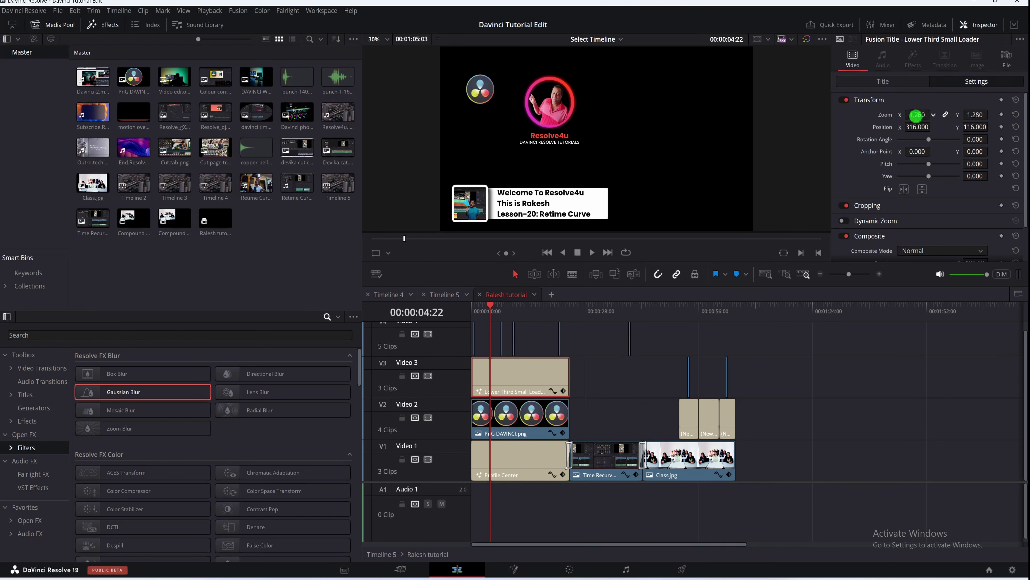
Set the Lower Third Small Loader title's zoom to 0.920 inside the compound clip's timeline.
drag(916, 115, 907, 117)
double_click(917, 116)
click(860, 119)
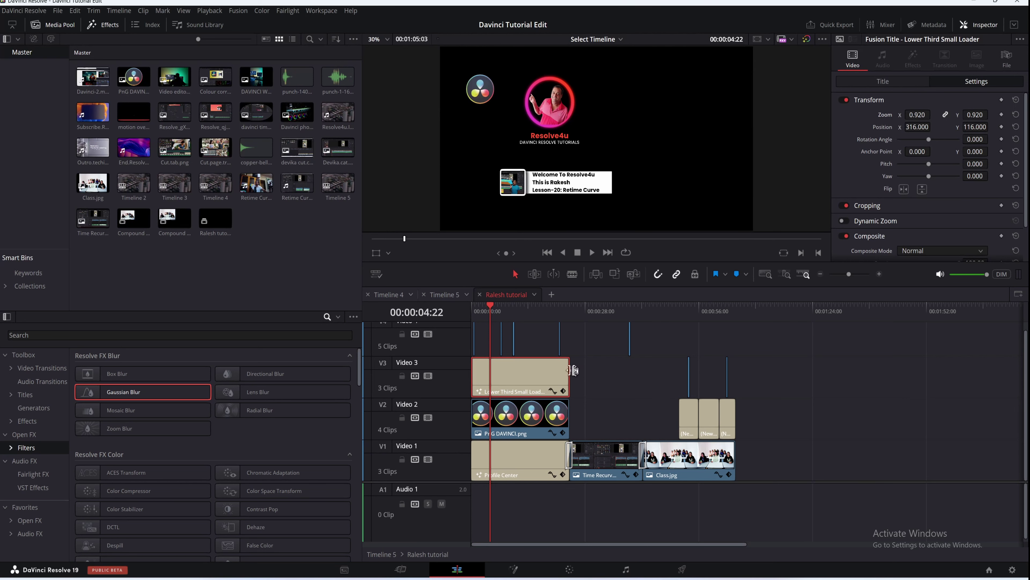
Return to Timeline 5 and preview the compound clip at about 01:26:04:29.
click(436, 295)
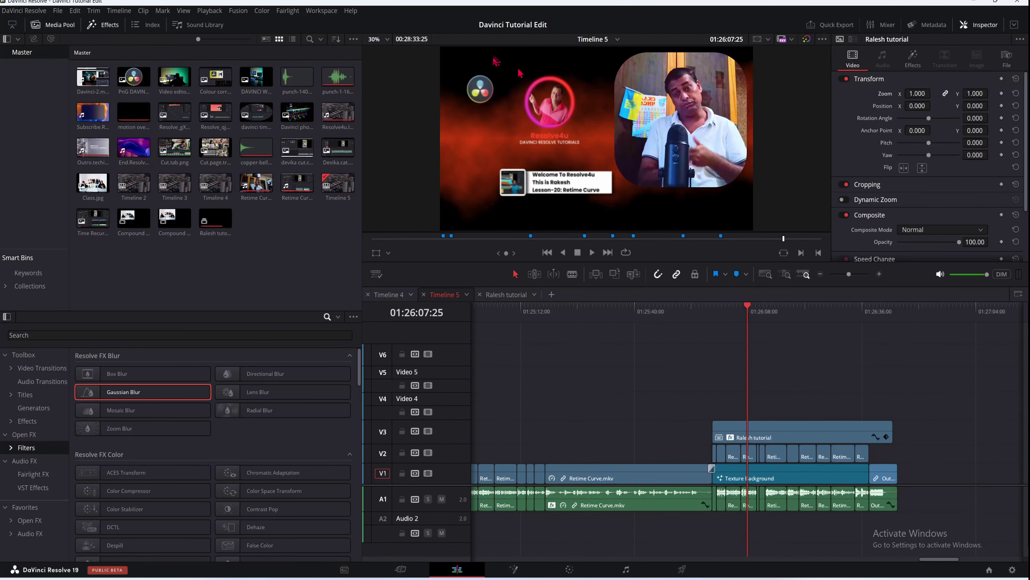
click(746, 307)
mouse_move(746, 307)
mouse_down()
mouse_move(764, 311)
mouse_move(736, 320)
mouse_up()
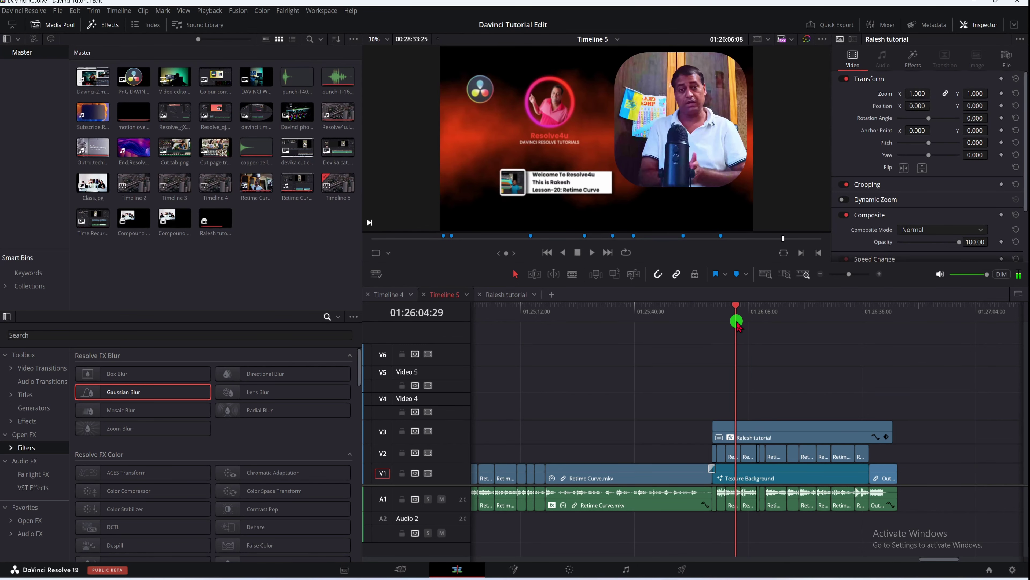
Open the compound clip in its own timeline and review its contents at about 00:00:13:05.
click(777, 433)
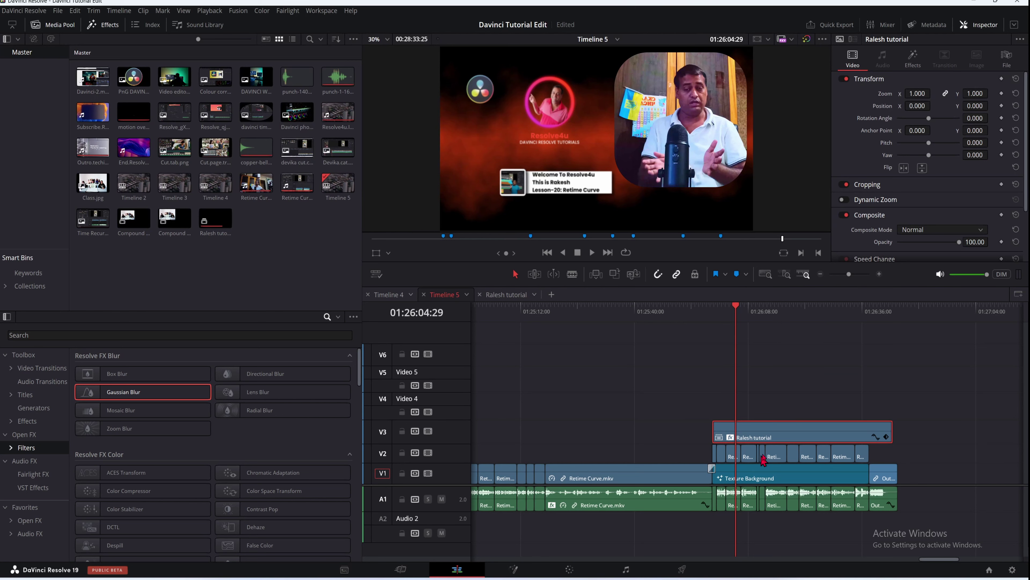
right_click(773, 438)
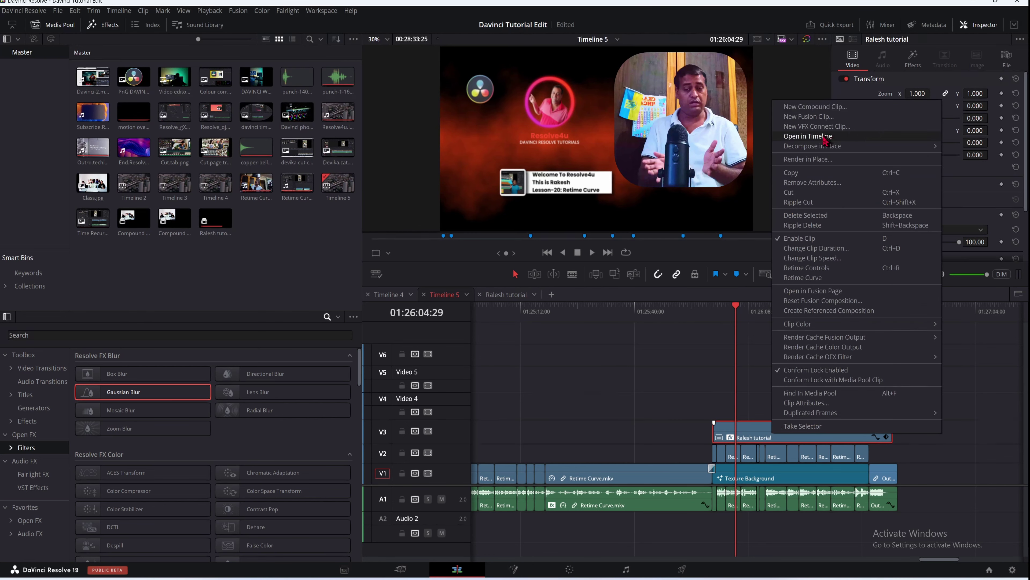
click(782, 139)
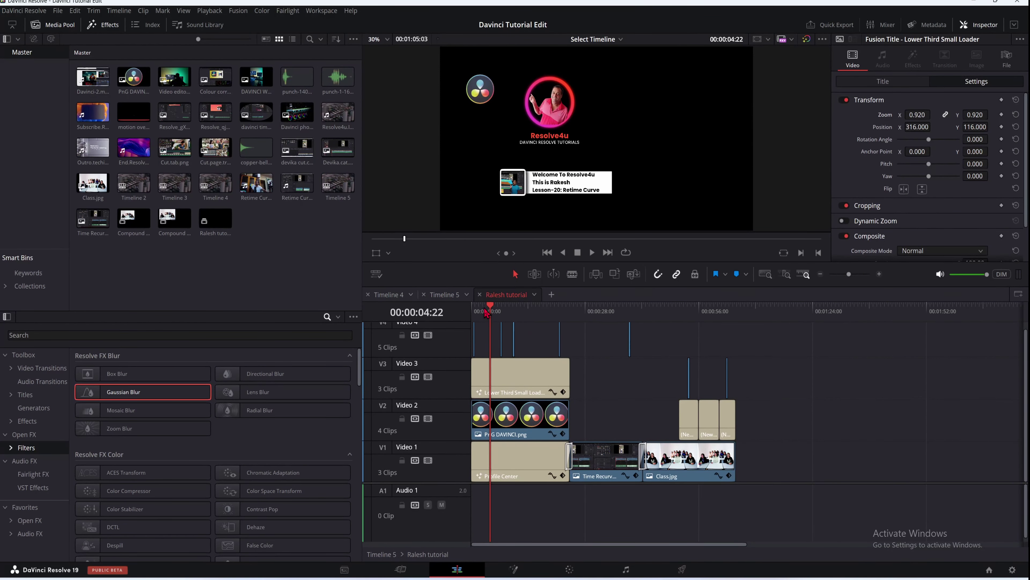
drag(490, 309, 525, 357)
click(609, 354)
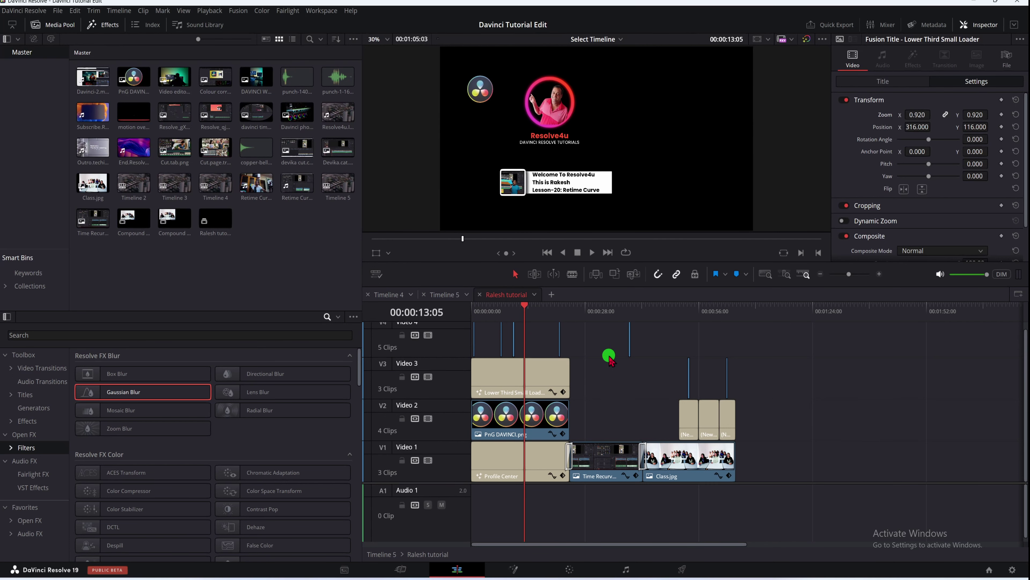
click(658, 385)
click(847, 458)
click(542, 380)
Go back to Timeline 5 and decompose the V3 compound clip in place, using clips only.
click(449, 296)
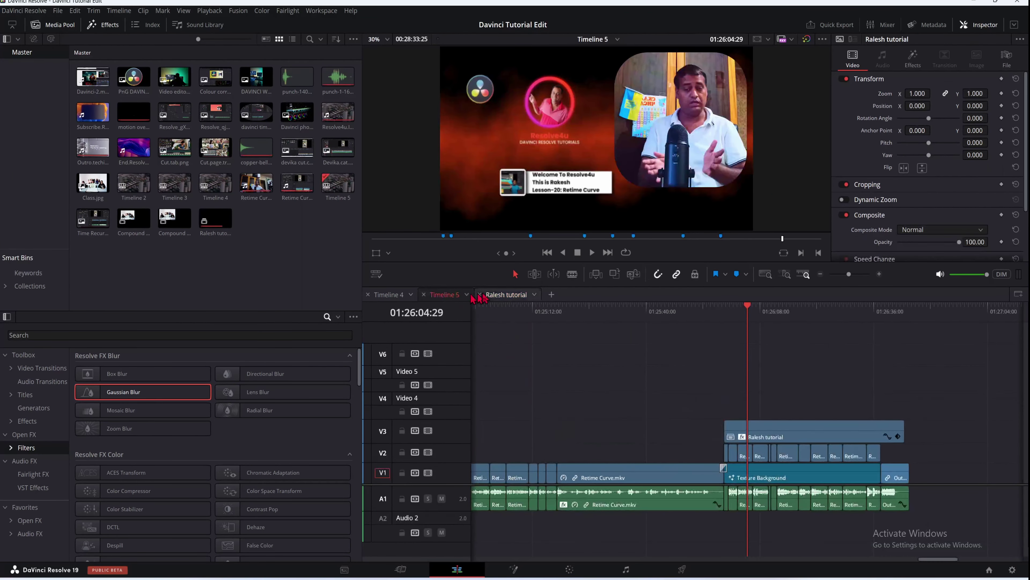
right_click(794, 427)
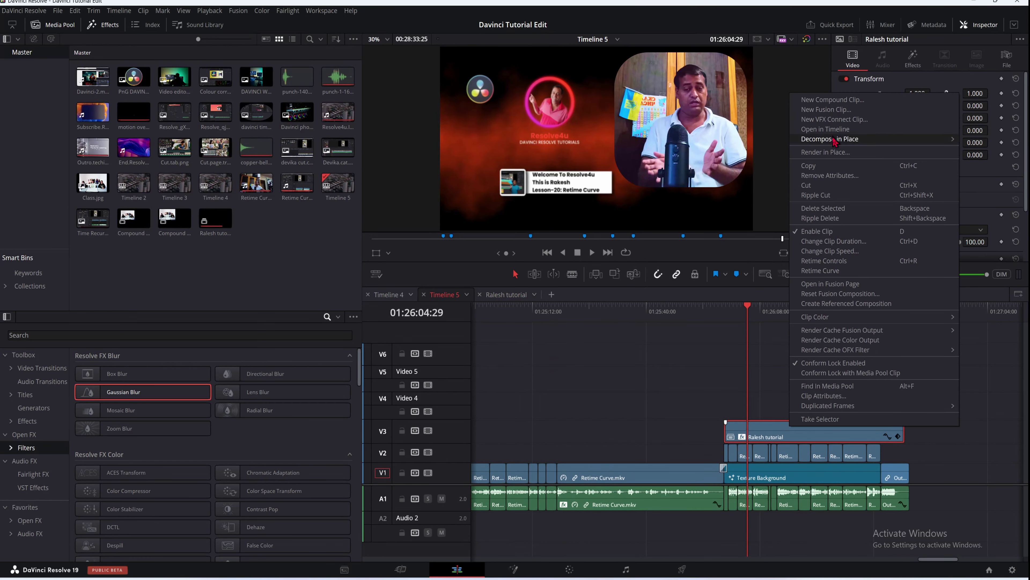
mouse_move(834, 140)
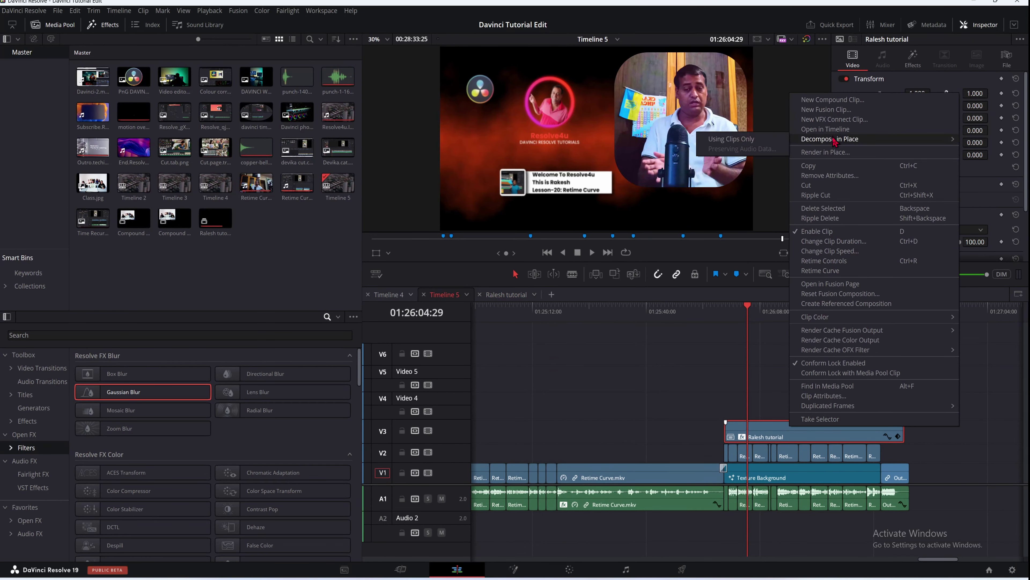
click(733, 140)
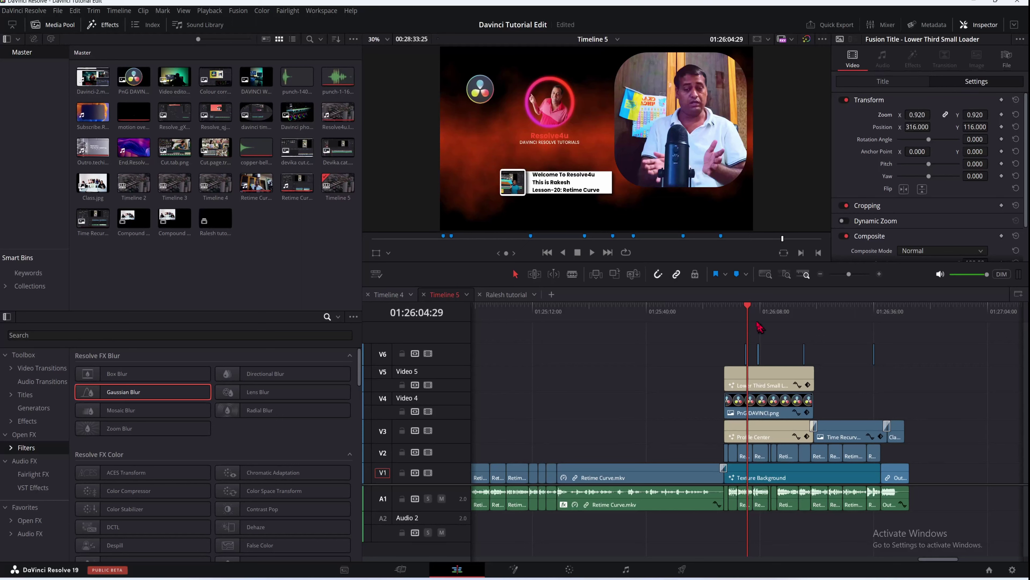
Preview the separated overlay clips between about 01:26:06:08 and 01:26:10:06, with the lower third title selected.
drag(757, 321, 768, 367)
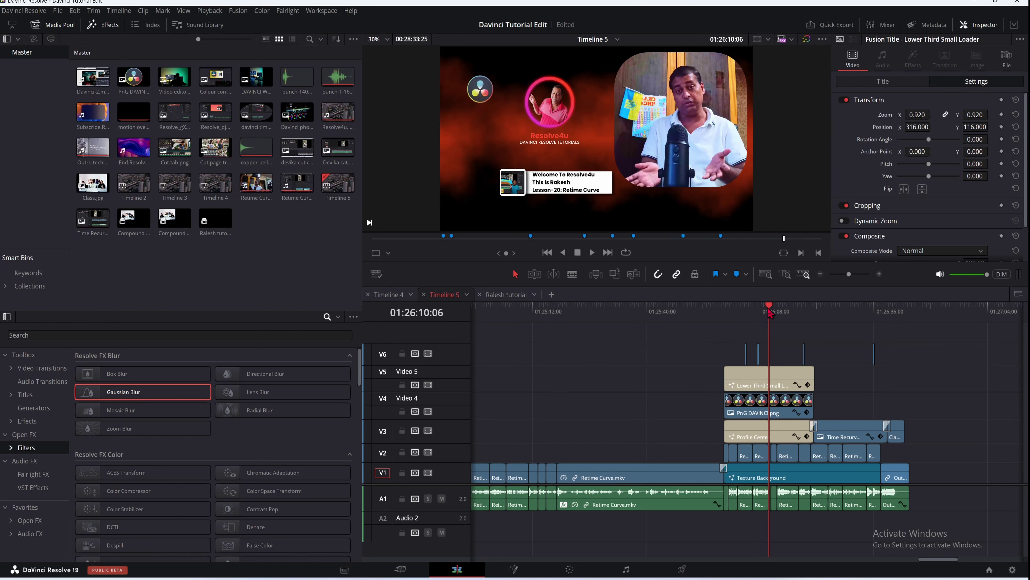
click(753, 372)
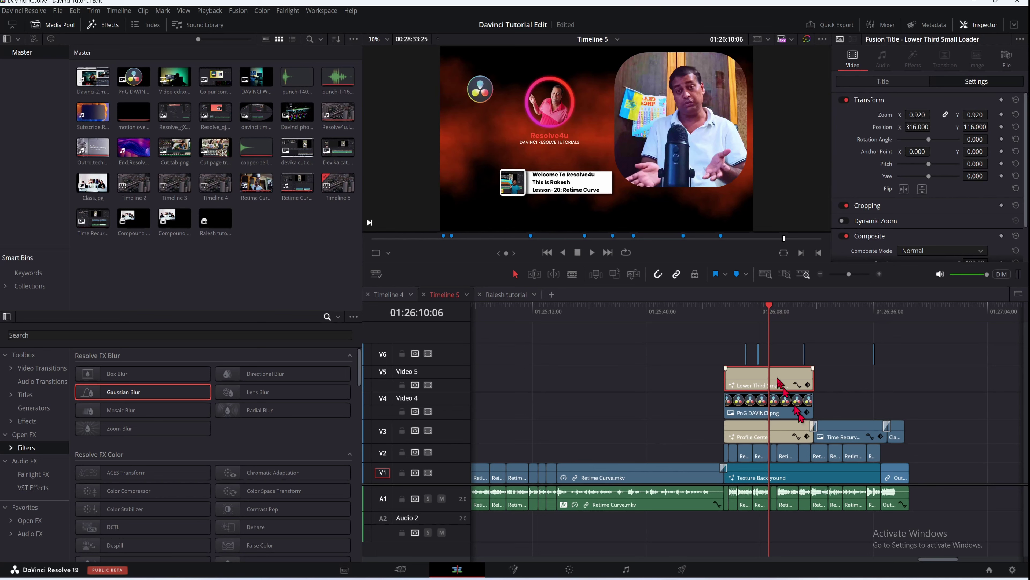
drag(771, 324, 752, 315)
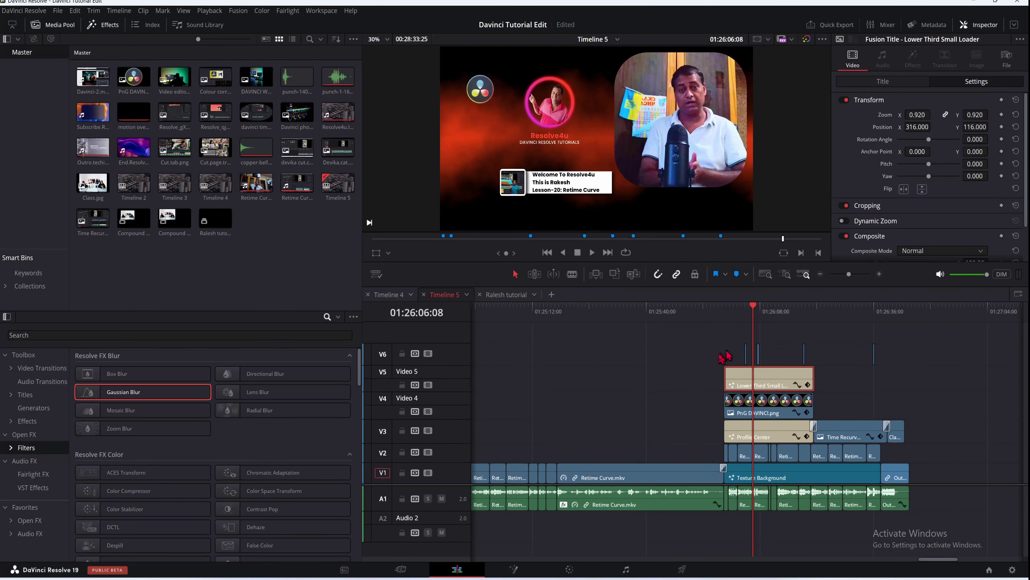
Switch to Timeline 4 and preview its intro overlays up to about 01:00:18:20.
click(391, 295)
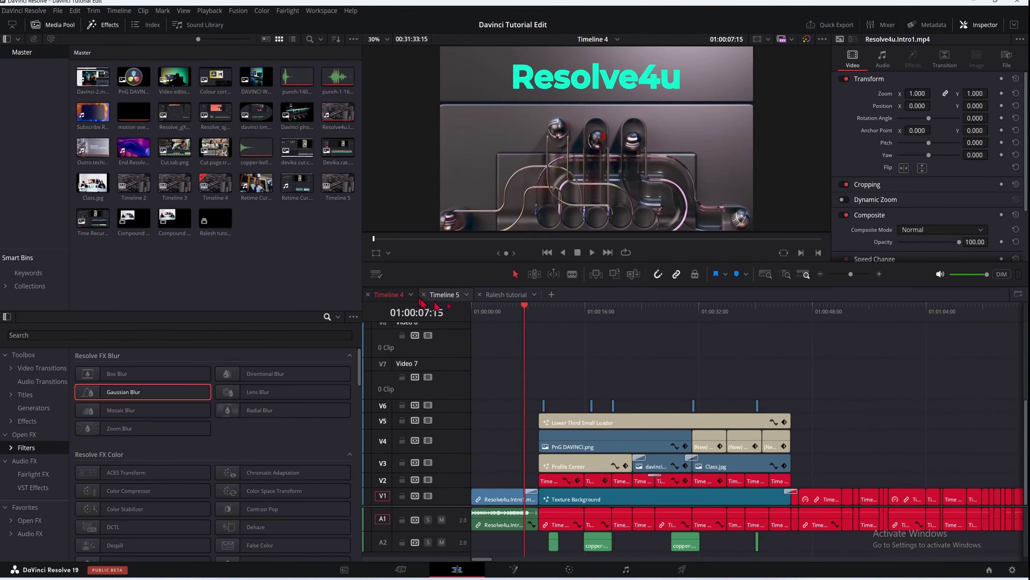
click(489, 318)
drag(490, 319, 604, 332)
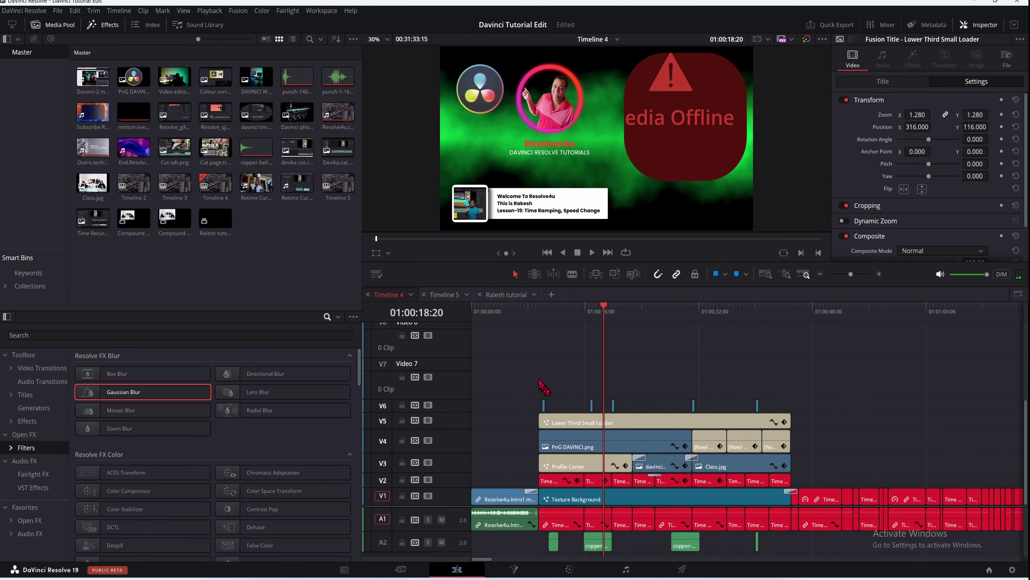
Play the Timeline 4 intro overlays from 01:00:18:20 to about 01:00:23:18.
click(507, 210)
click(592, 252)
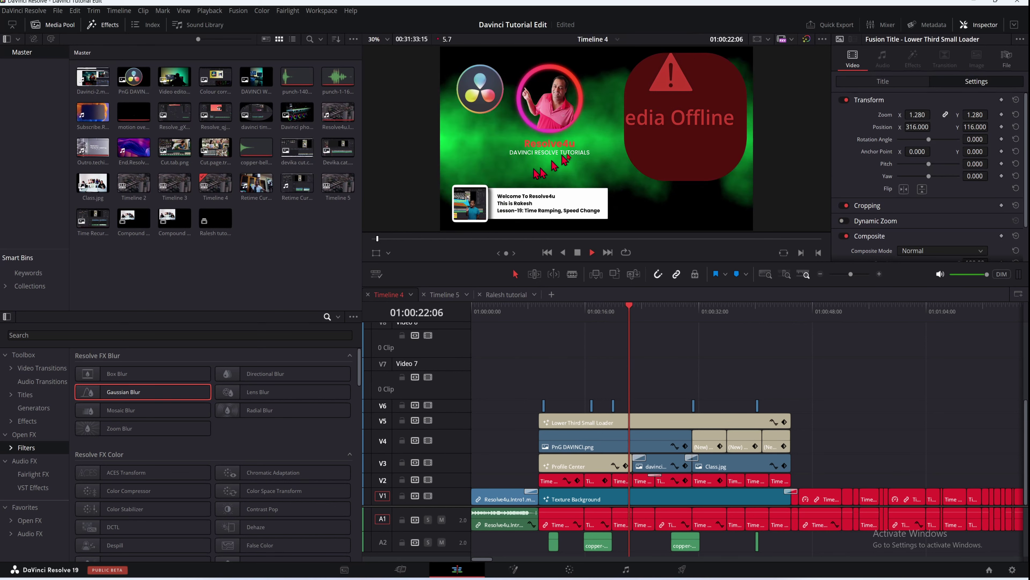
click(575, 253)
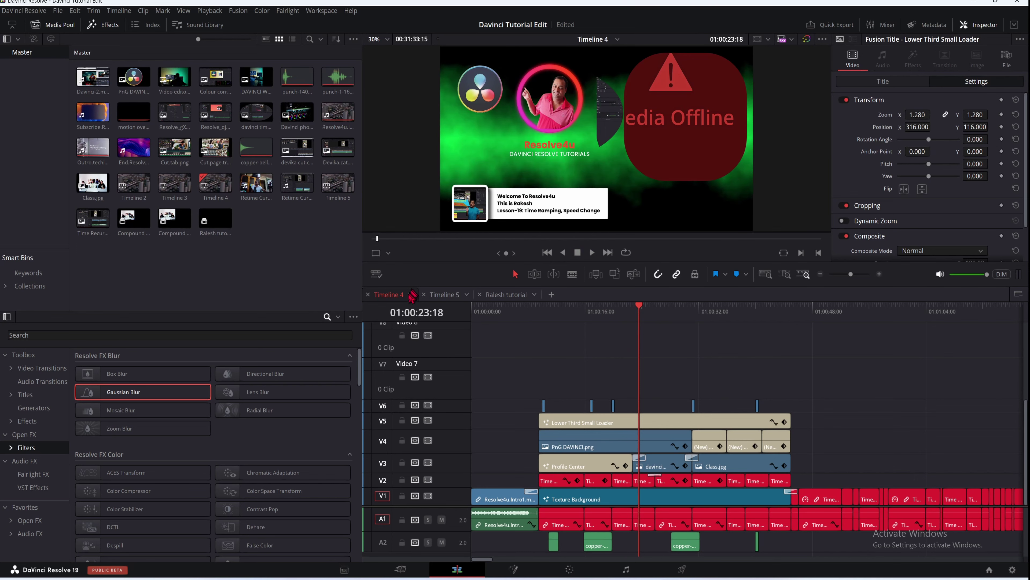
Combine the intro, background and overlay clips on V1 to V6 of Timeline 4 into a compound clip with the default name.
drag(533, 384, 805, 486)
drag(528, 369, 799, 501)
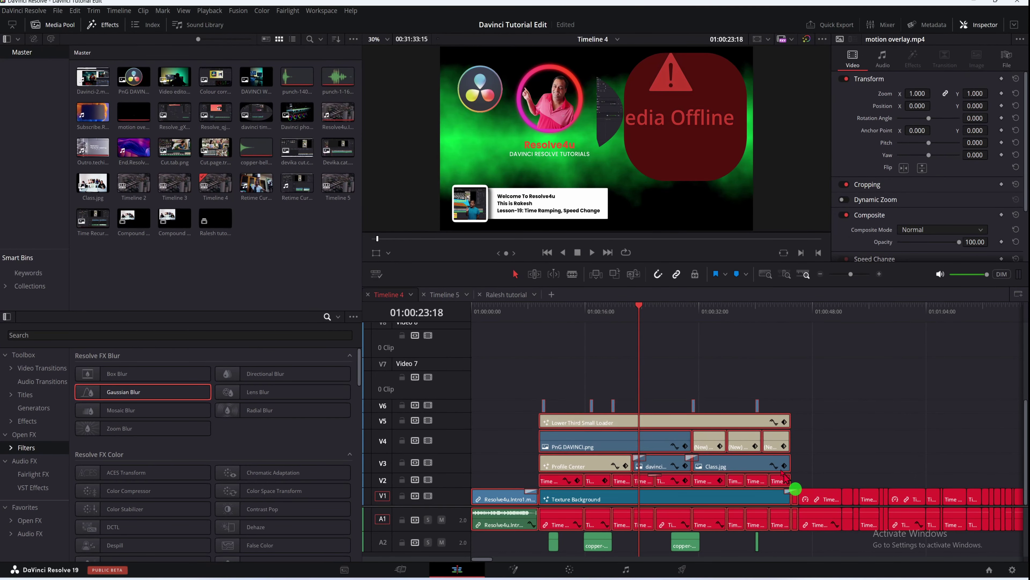
right_click(728, 421)
click(769, 198)
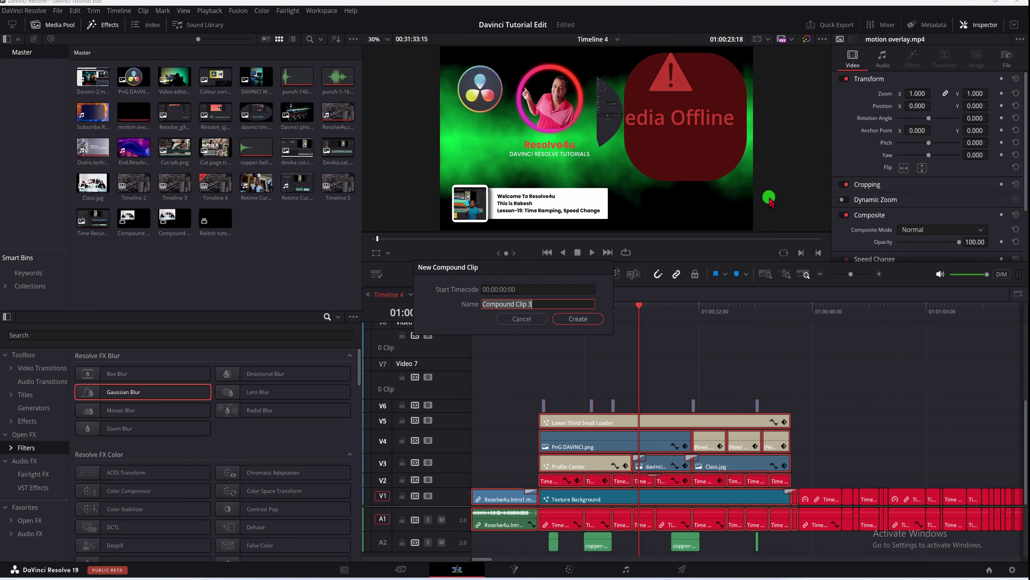
click(577, 318)
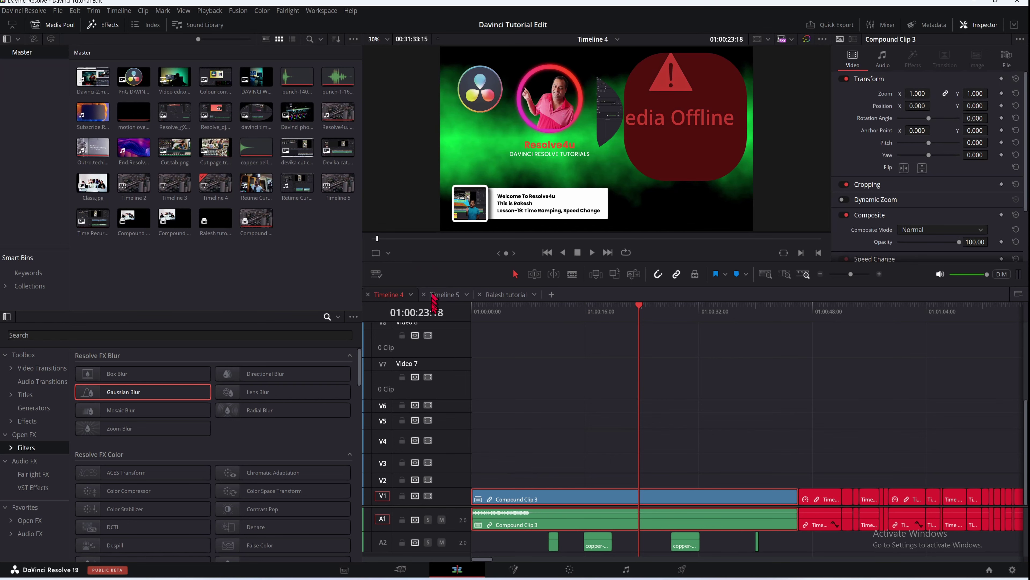
Look at Timeline 5 and the earlier compound clip's own timeline, with the playhead at its start.
click(444, 294)
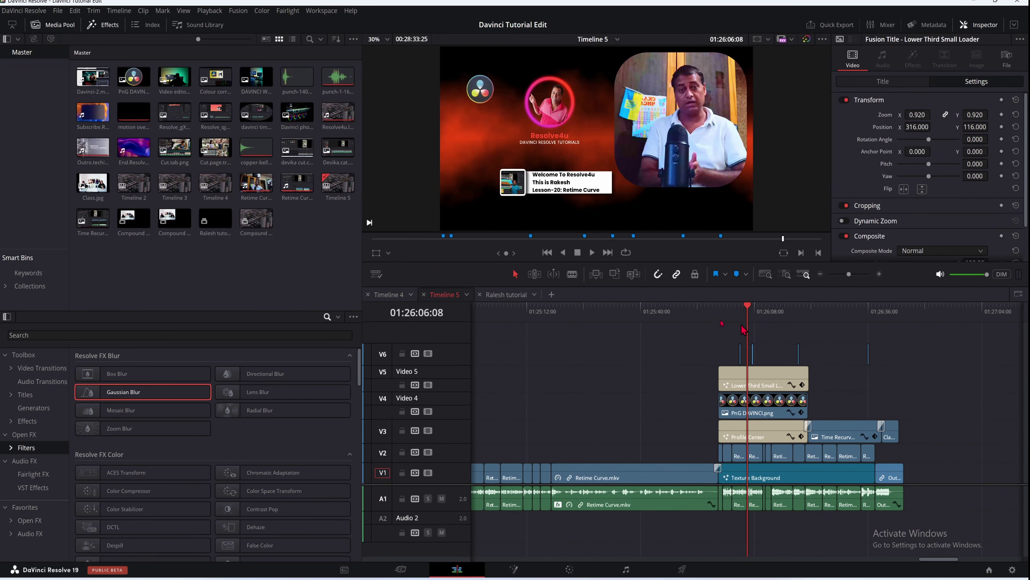
click(490, 292)
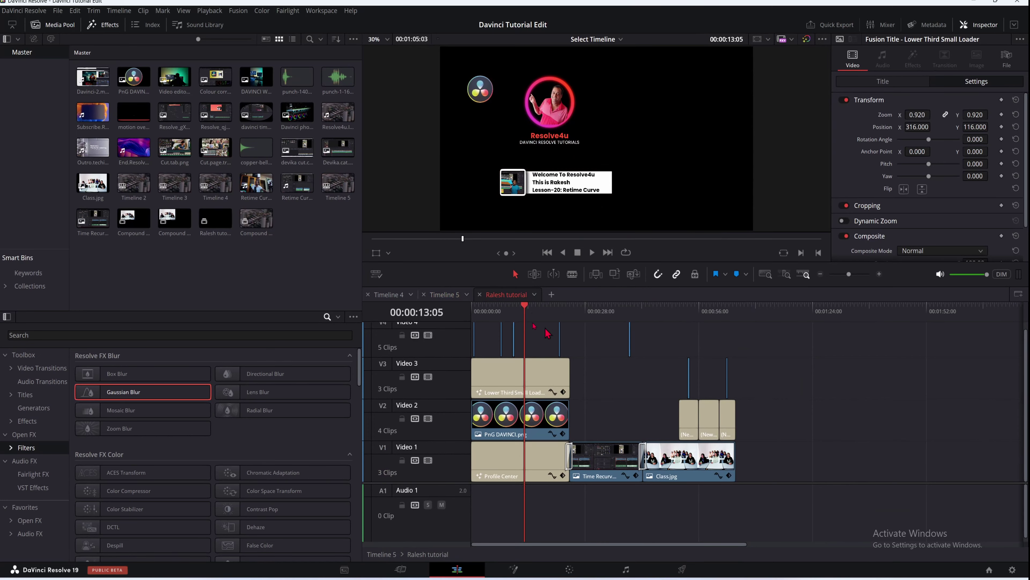
click(506, 308)
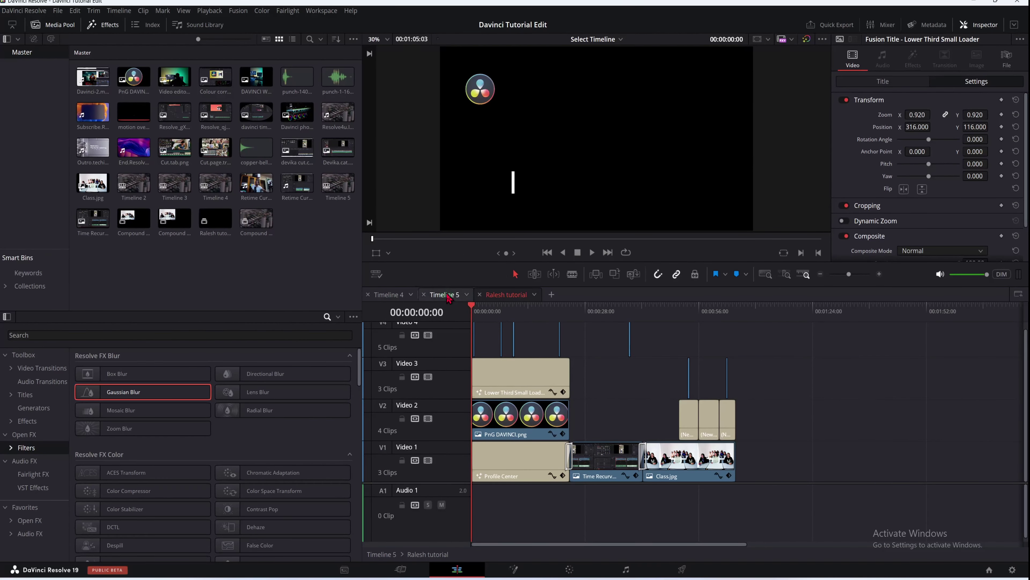
Combine the overlay clips on V3 to V6 of Timeline 5 into a compound clip named davinci.
click(446, 295)
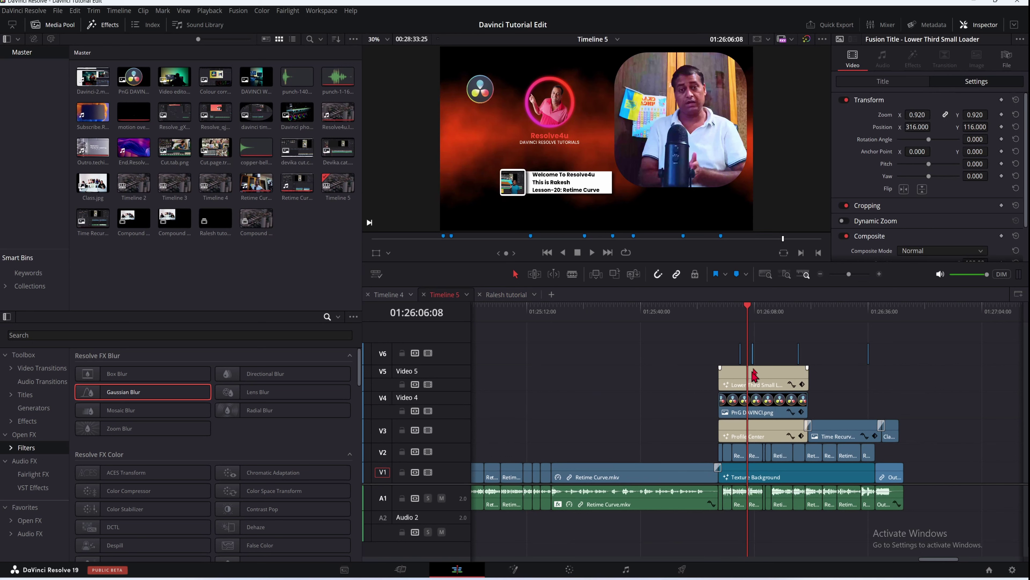
drag(718, 337, 906, 442)
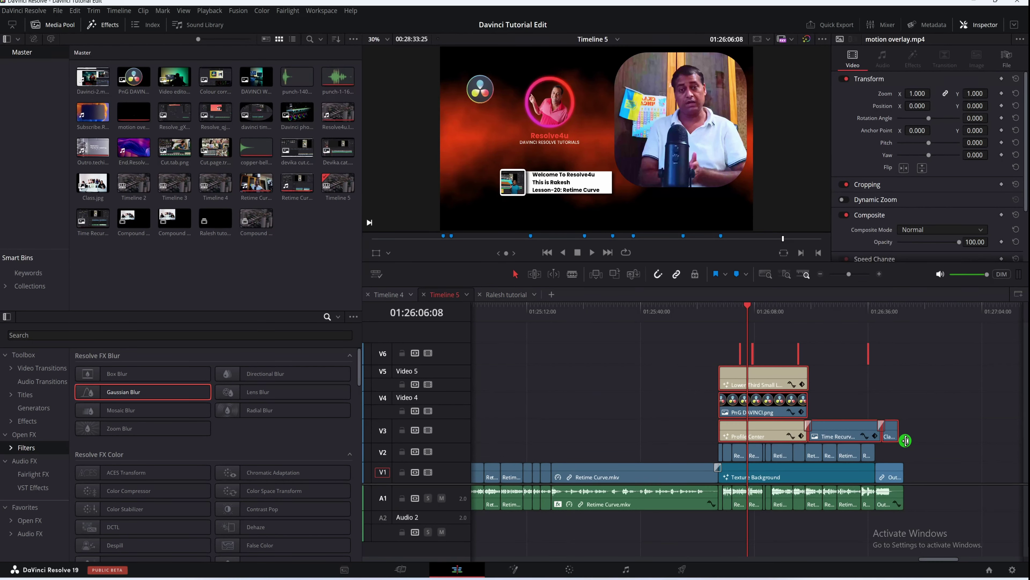
right_click(769, 369)
click(824, 375)
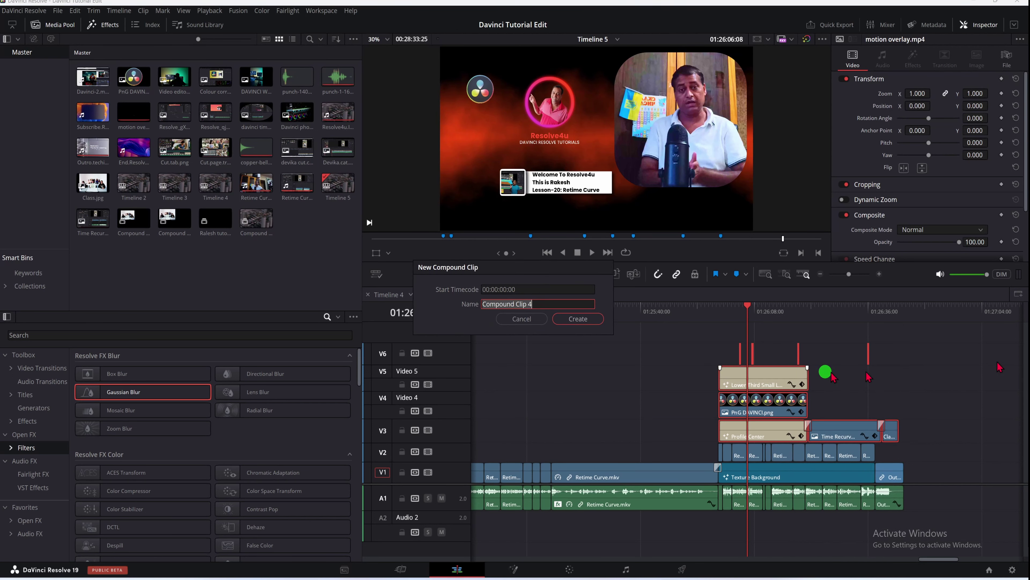
key(BackSpace)
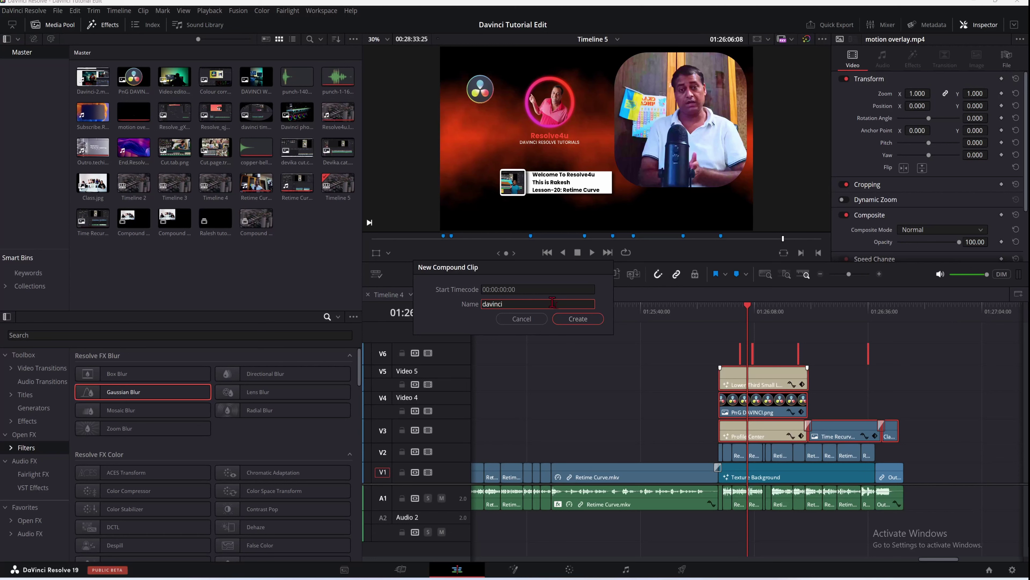
text(davinci)
click(579, 319)
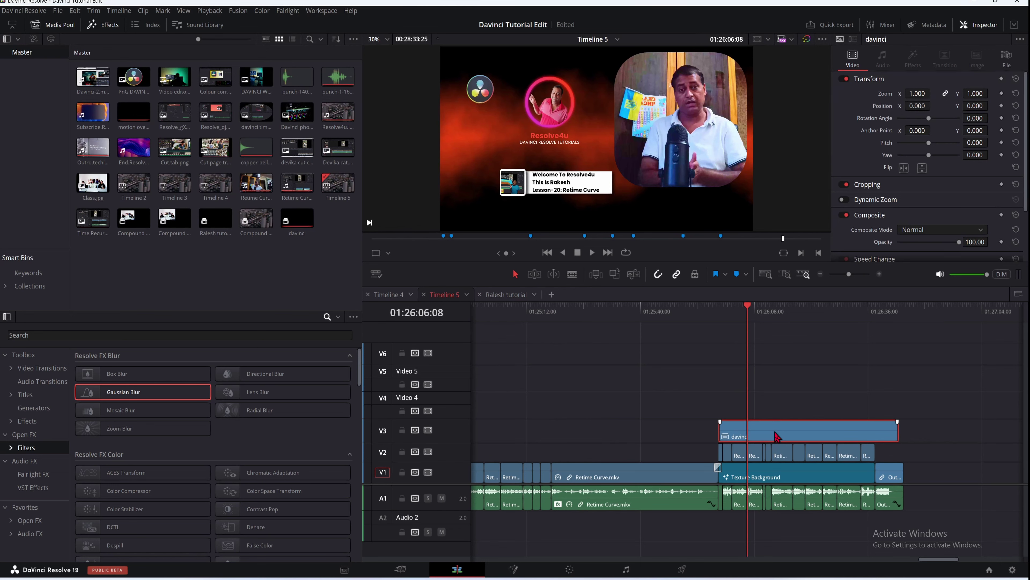
Delete the davinci clip from V3 and move the playhead to 01:25:48:01, just before the Texture Background section.
key(Delete)
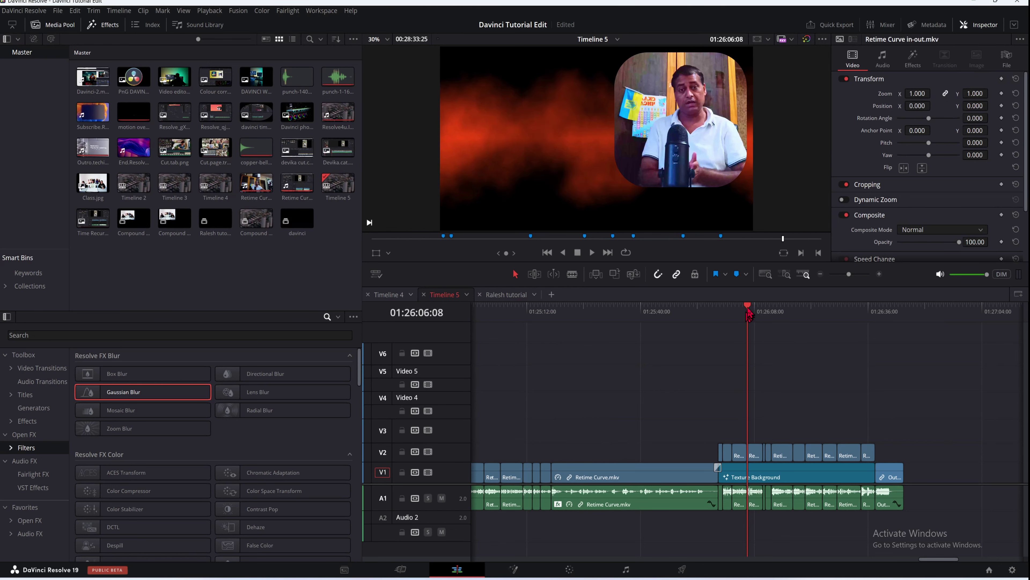
drag(747, 309, 855, 562)
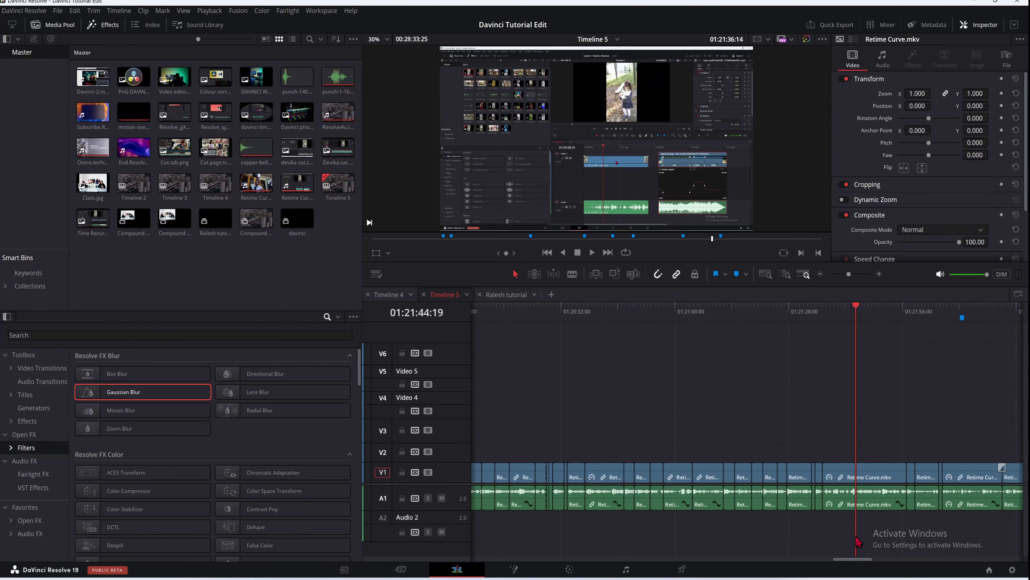
scroll(852, 534, down, 6)
scroll(844, 534, up, 4)
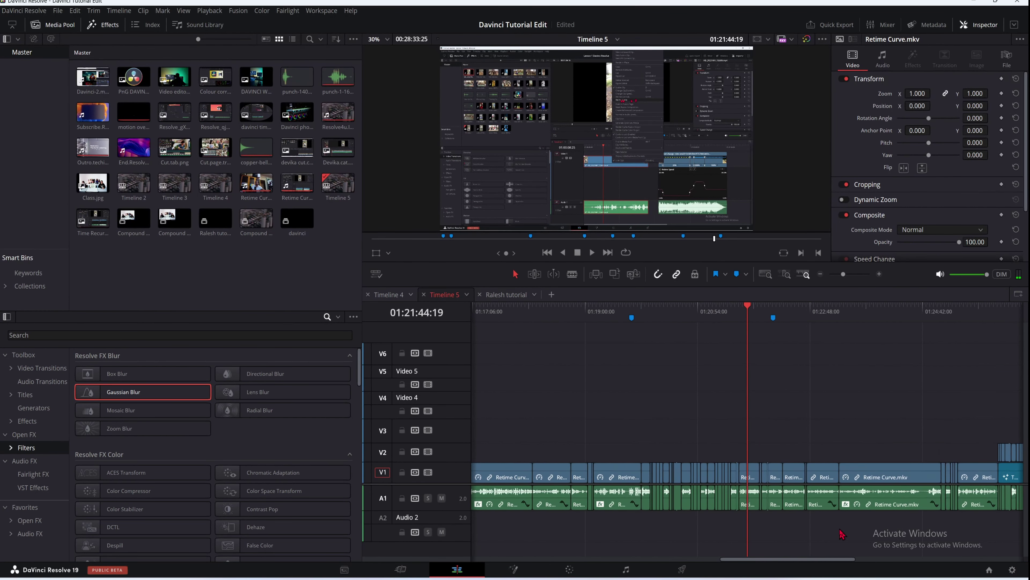
drag(818, 562, 868, 559)
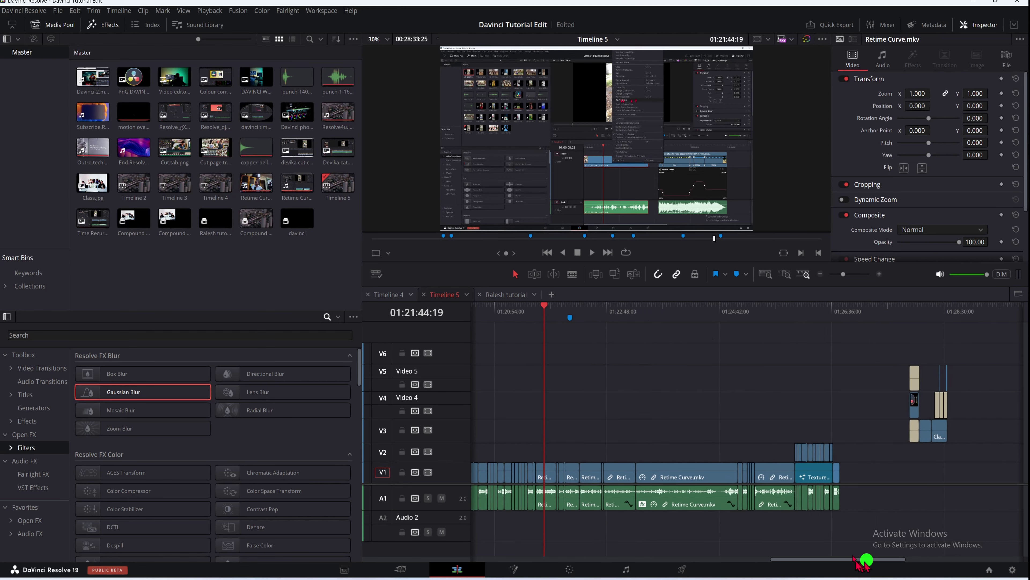
drag(570, 321, 784, 386)
scroll(799, 493, up, 3)
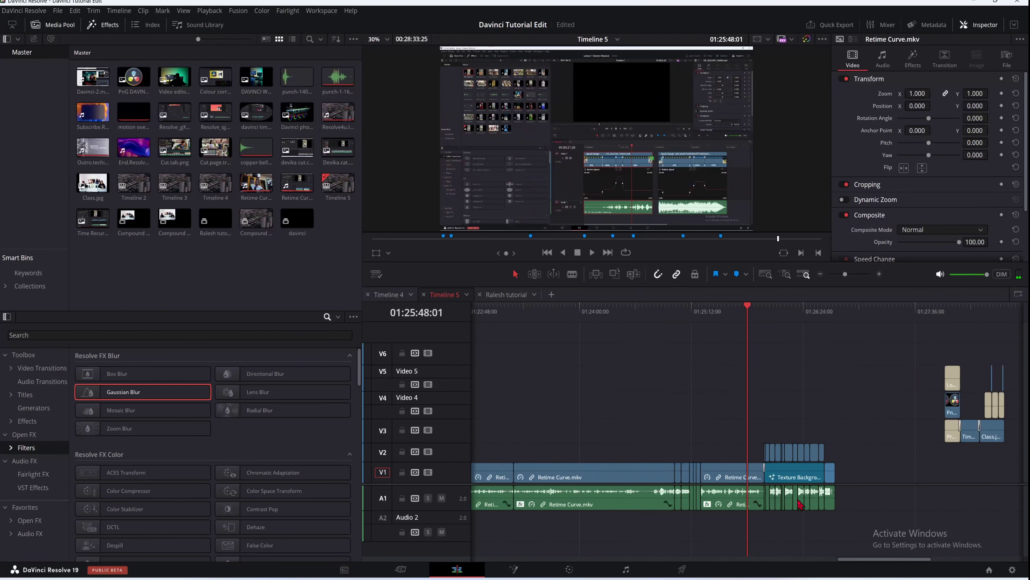
Place the davinci compound clip from the media pool on V3, aligned with the start of the Texture Background clip.
click(783, 430)
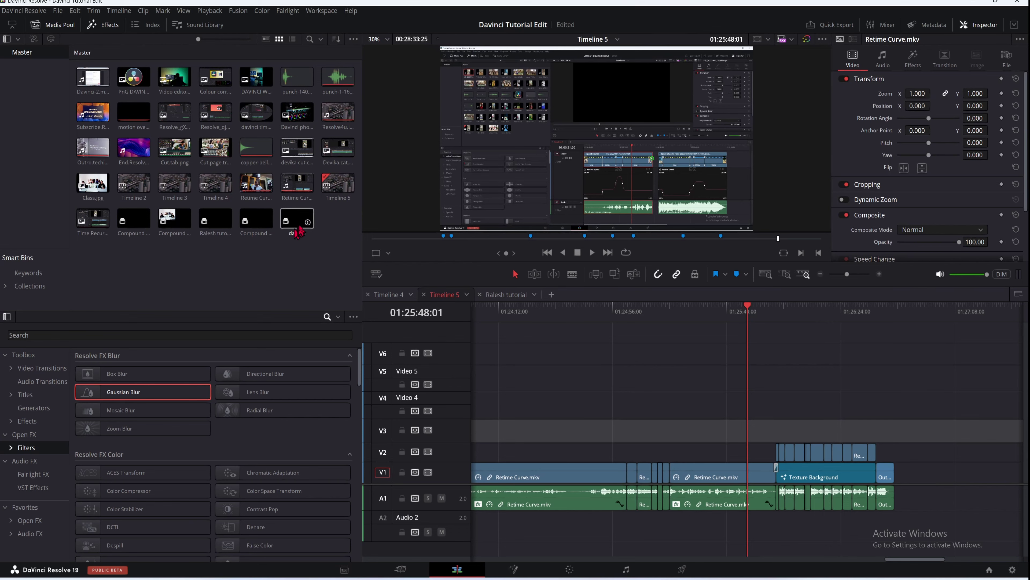
click(299, 228)
click(297, 231)
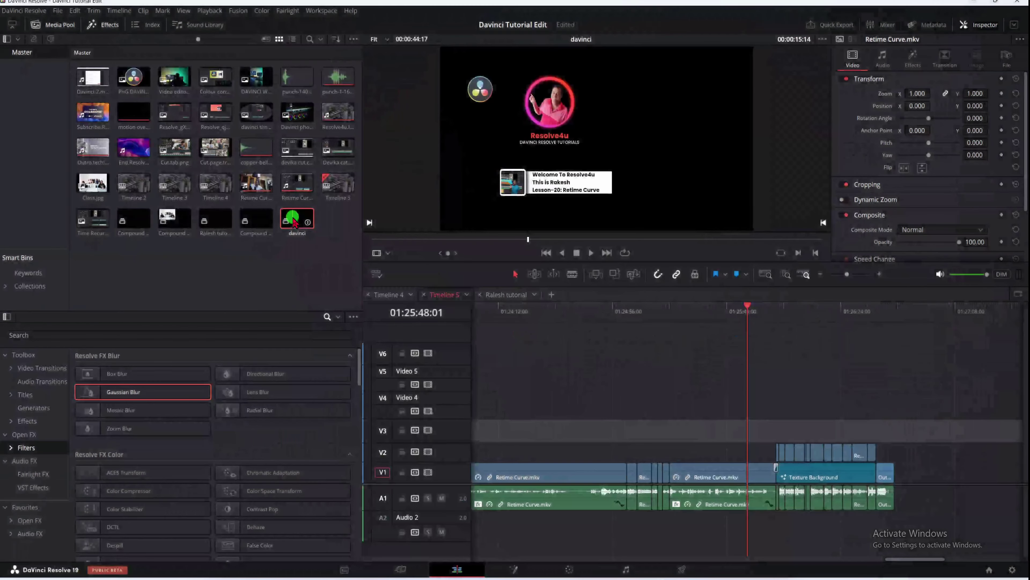
click(295, 222)
drag(295, 222, 769, 427)
Play the reused davinci overlays over the end section from 01:26:00:07 to about 01:26:10:14.
drag(751, 307, 782, 340)
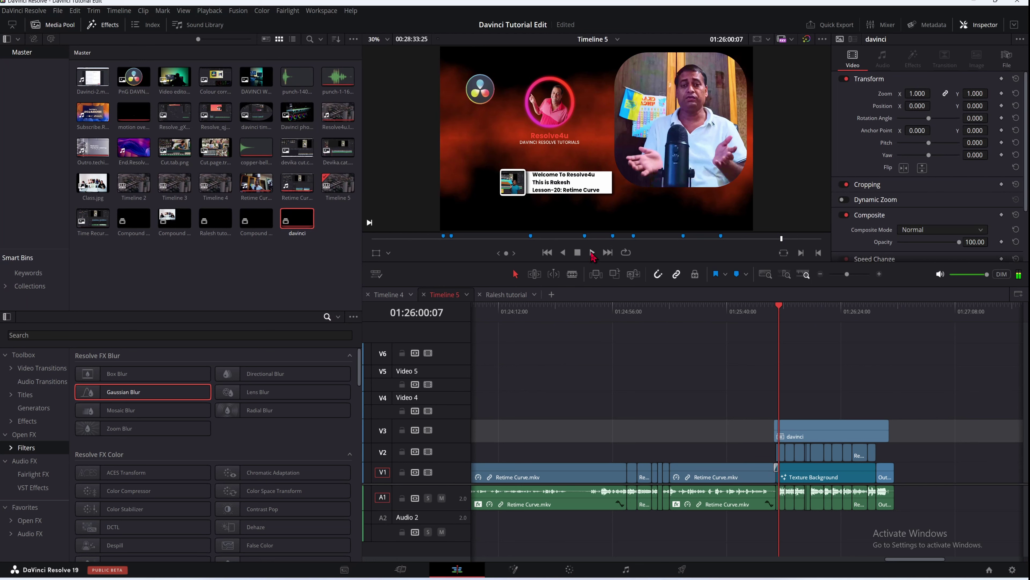
click(592, 252)
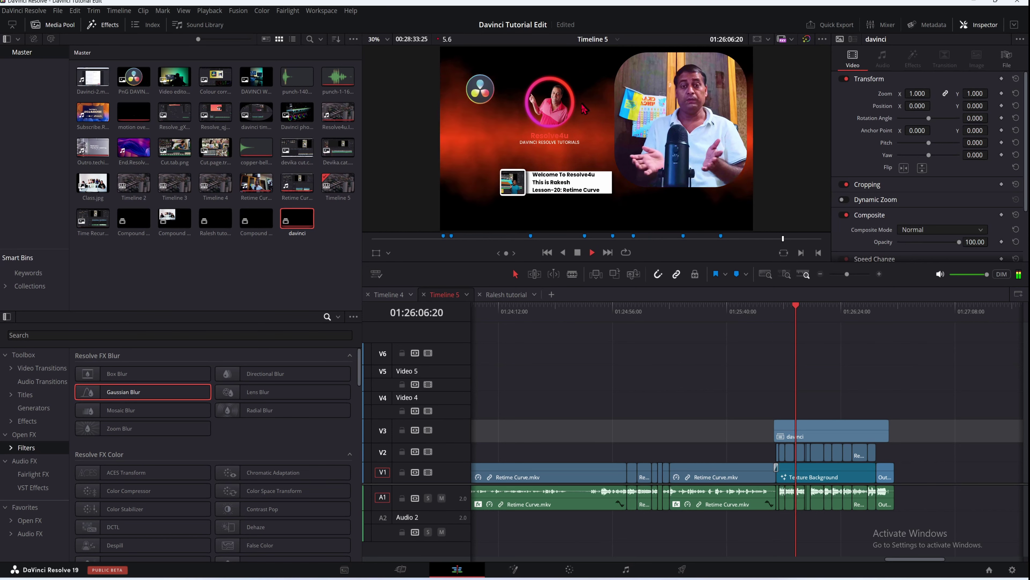
click(576, 253)
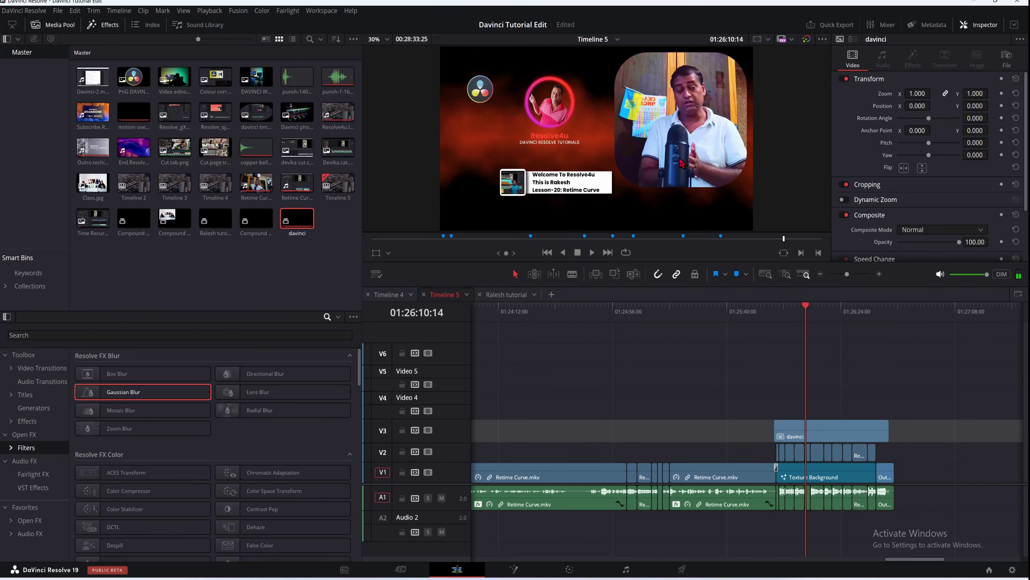
Deselect the clips and move the playhead back to 01:26:06:08 to view the davinci overlays there.
click(803, 306)
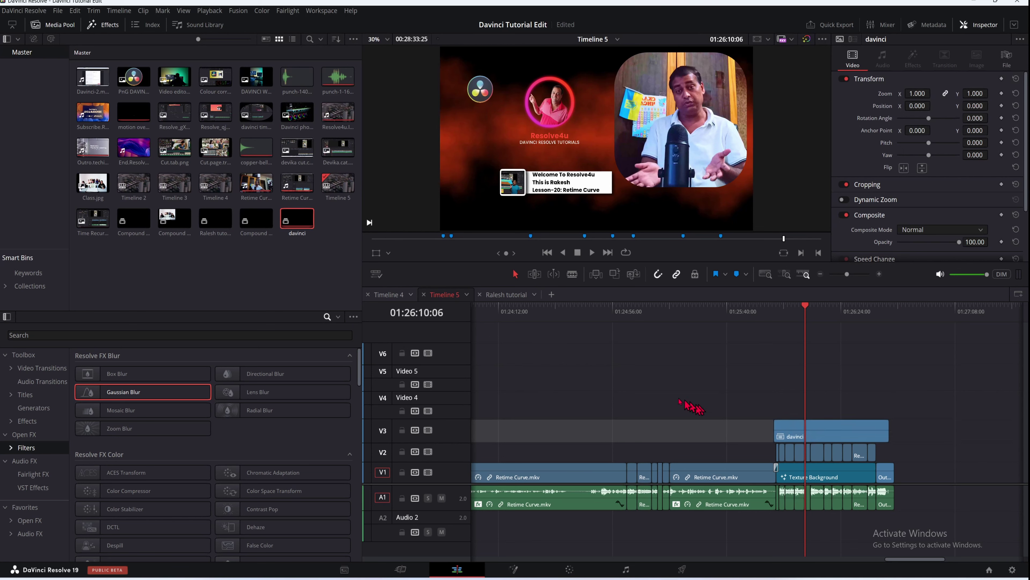
click(670, 396)
click(682, 388)
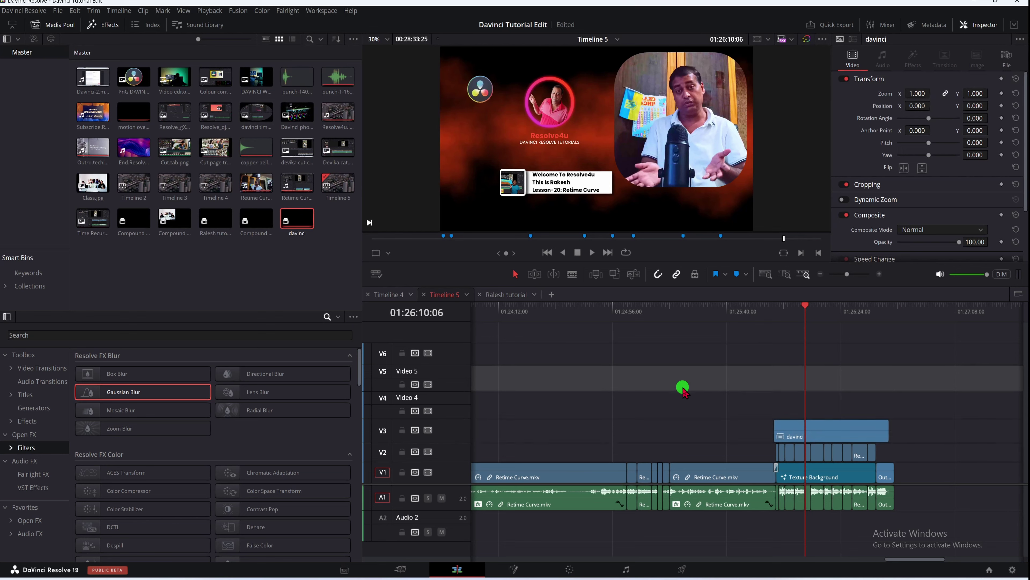
click(759, 359)
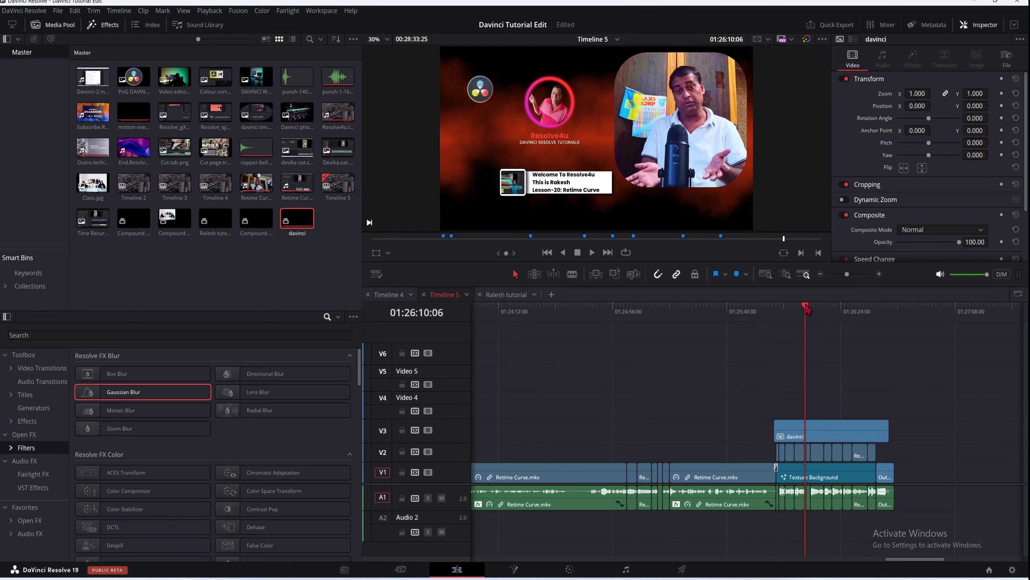
drag(804, 310, 794, 316)
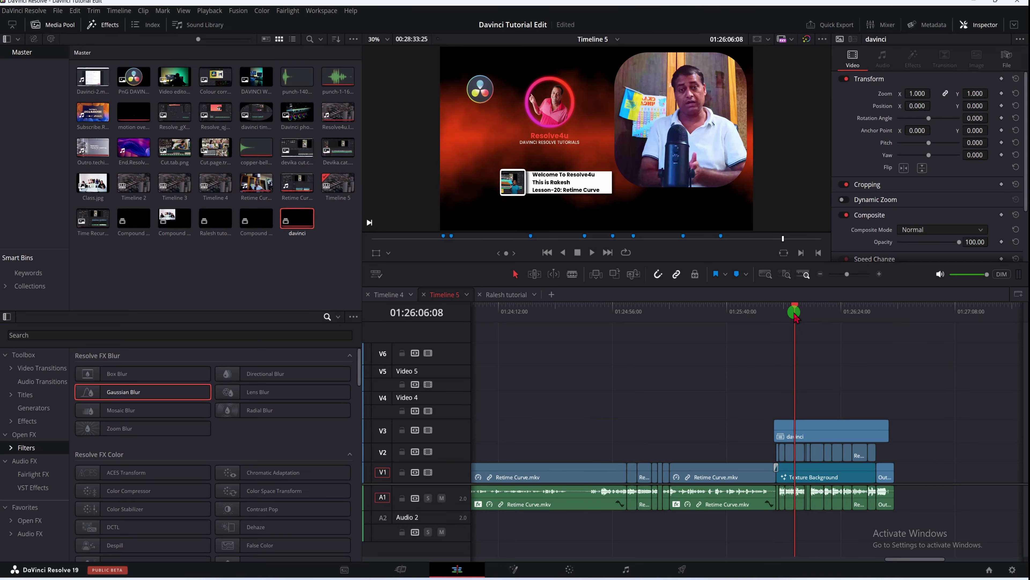